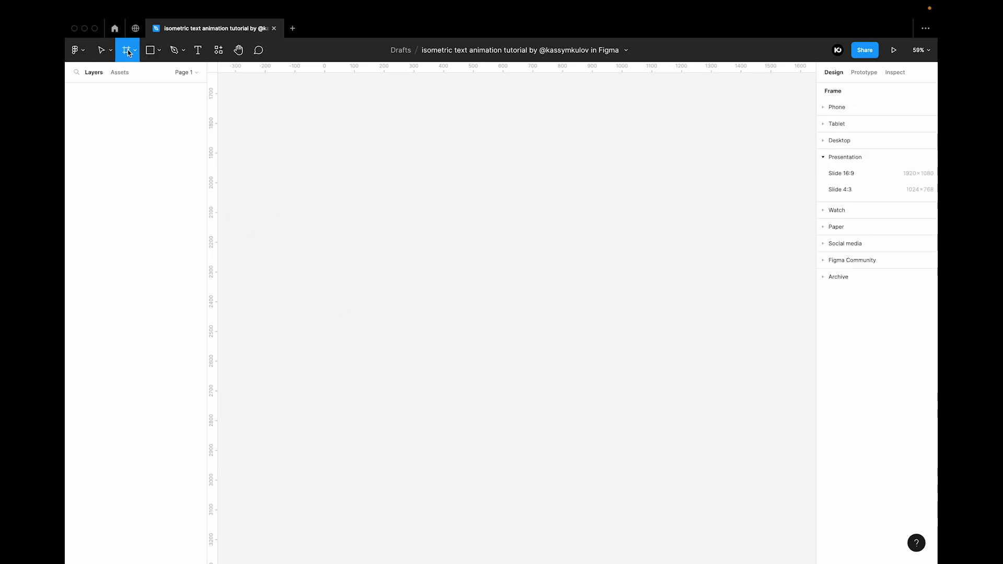
- Add a 16:9 slide and write 'ISOMETRIC' and 'GRID' on two lines, placed near its centre
{"action": "left_click", "coordinate": [842, 174]}
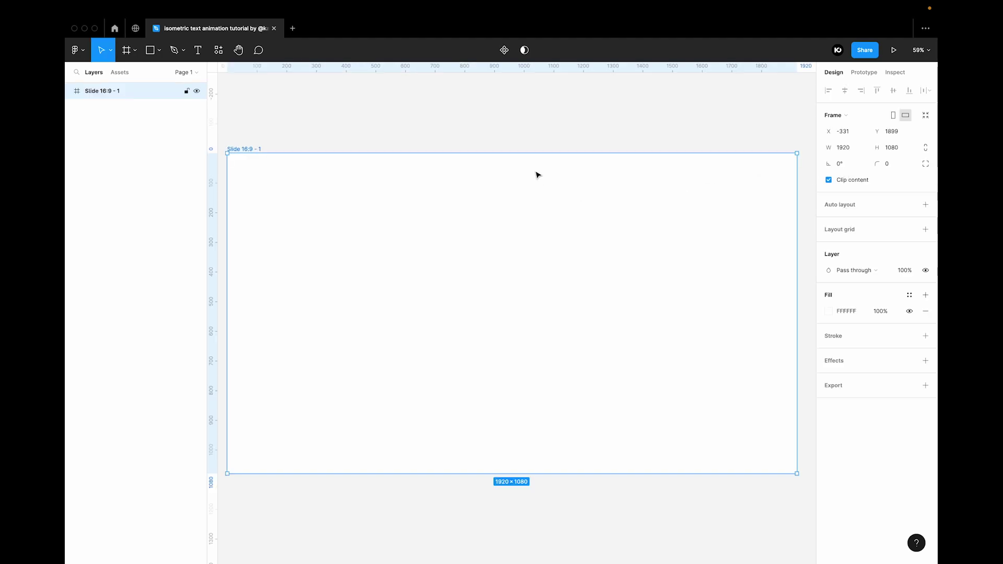
{"action": "left_click", "coordinate": [198, 50]}
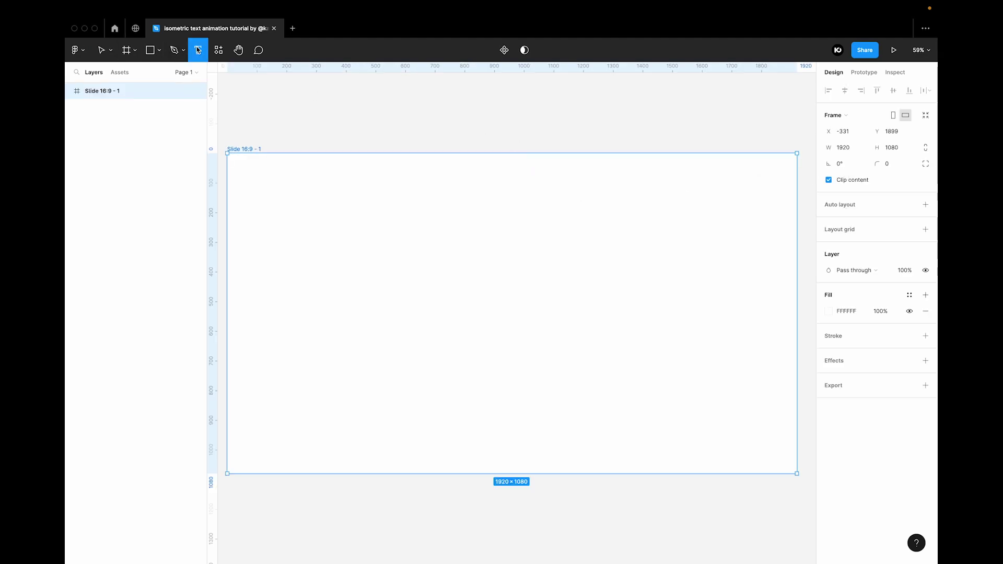
{"action": "left_click", "coordinate": [489, 298]}
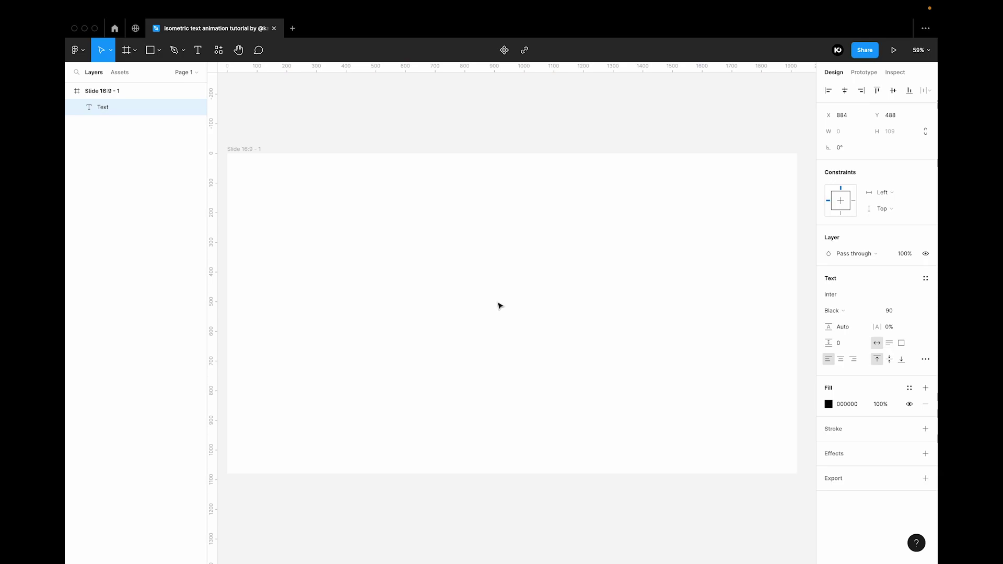
{"action": "type", "text": "isometric"}
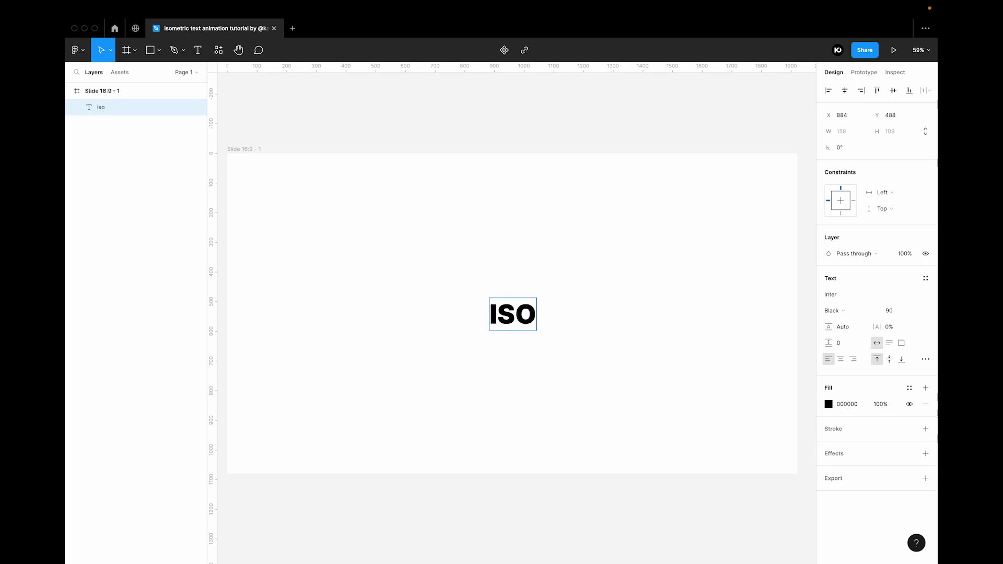
{"action": "key", "text": "Return"}
{"action": "type", "text": "grid"}
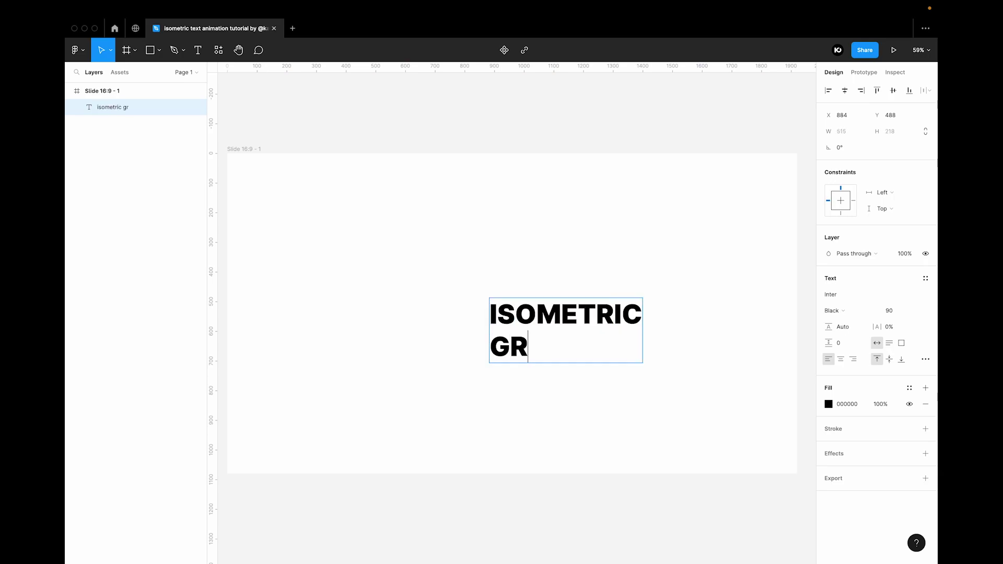
{"action": "left_click_drag", "start_coordinate": [592, 312], "coordinate": [533, 308]}
- Wrap the text in an auto-layout frame with a black 000000 fill
{"action": "right_click", "coordinate": [524, 309]}
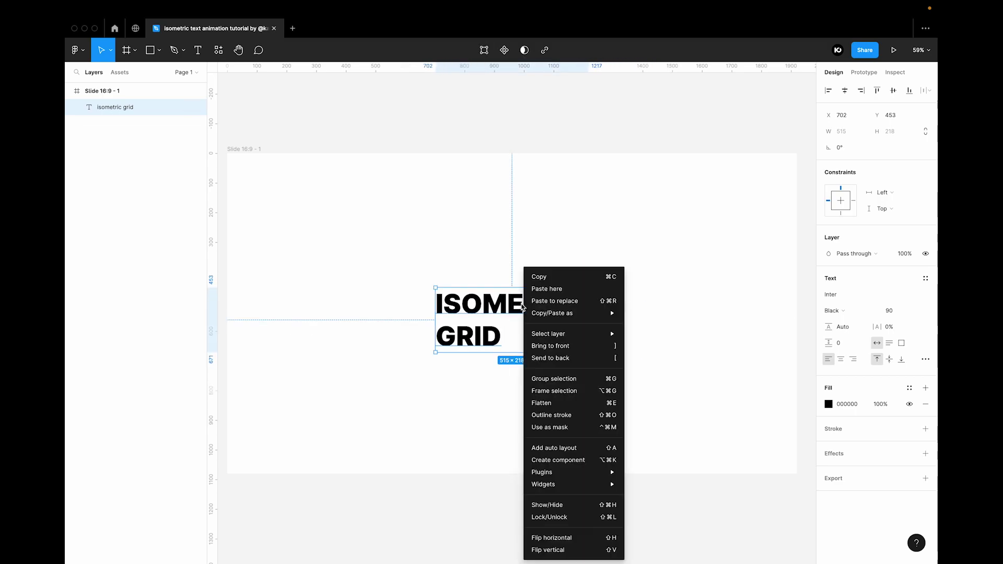
{"action": "left_click", "coordinate": [575, 448]}
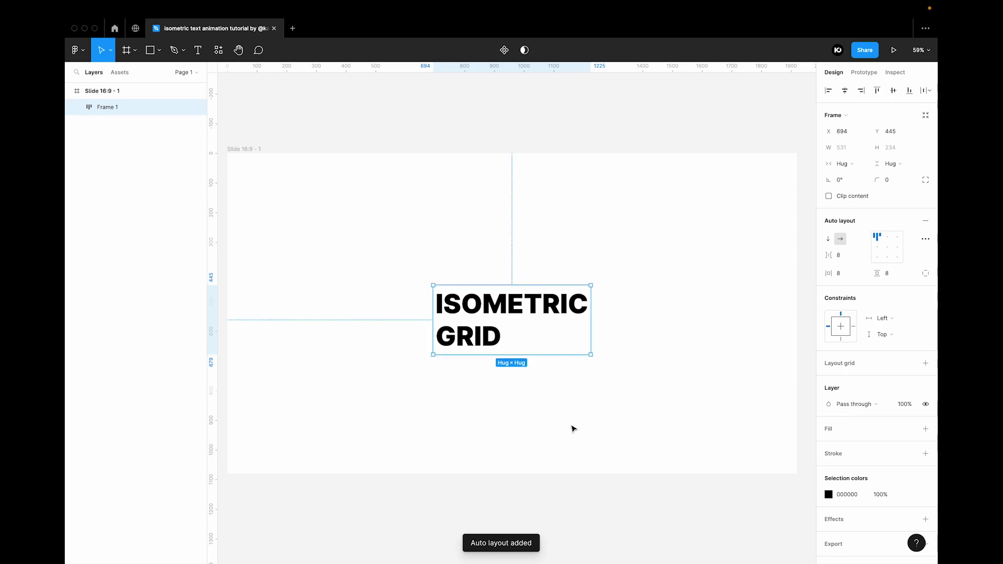
{"action": "left_click", "coordinate": [925, 430]}
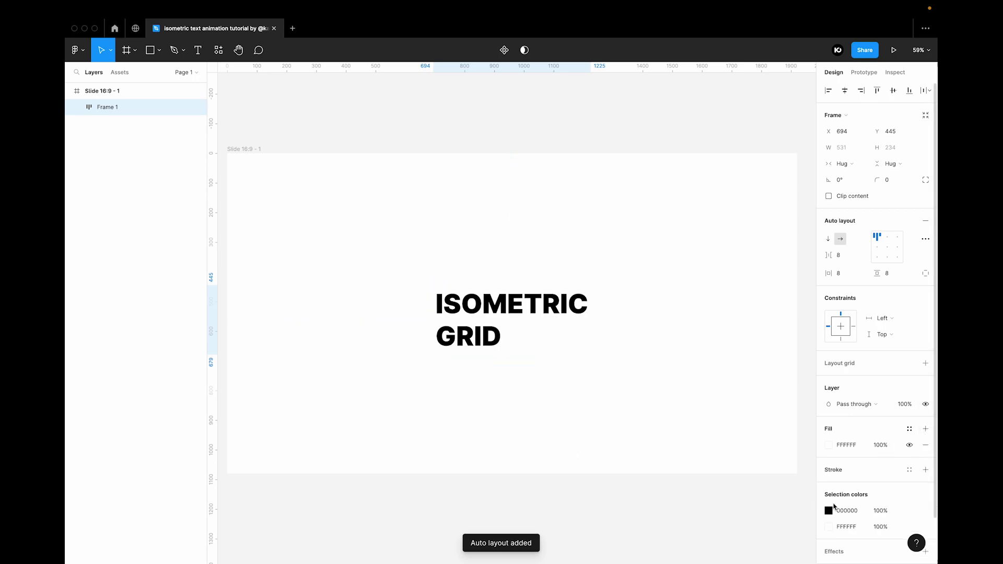
{"action": "left_click", "coordinate": [829, 527]}
{"action": "left_click_drag", "start_coordinate": [726, 389], "coordinate": [695, 437]}
- Make the lettering white FFFFFF and move the black box left of the slide centre
{"action": "left_click_drag", "start_coordinate": [776, 431], "coordinate": [690, 312]}
{"action": "left_click", "coordinate": [806, 302]}
{"action": "left_click", "coordinate": [601, 312]}
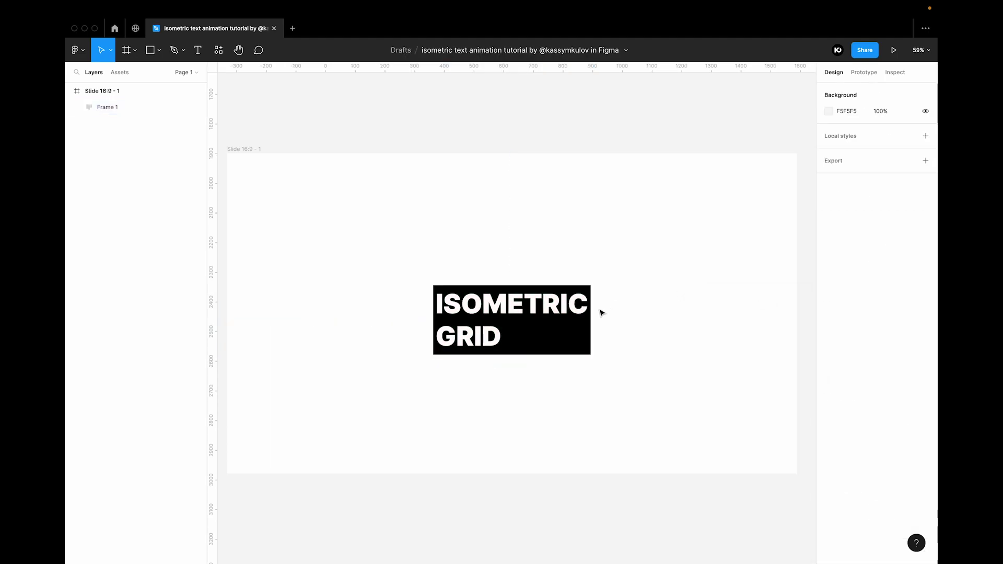
{"action": "left_click_drag", "start_coordinate": [569, 332], "coordinate": [439, 321]}
- Add a blank line above ISOMETRIC in the box's text and reposition the box
{"action": "double_click", "coordinate": [396, 301]}
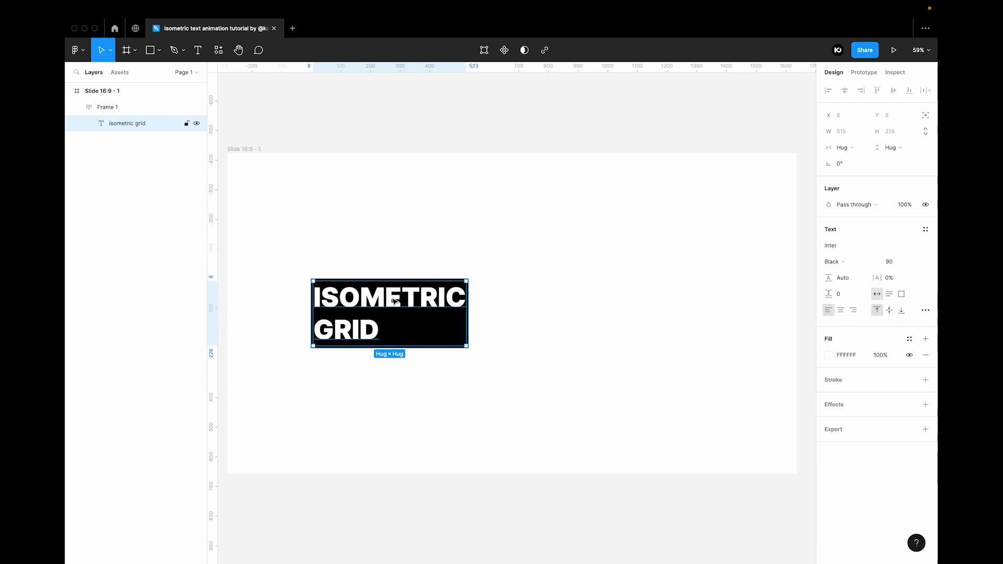
{"action": "double_click", "coordinate": [396, 301]}
{"action": "double_click", "coordinate": [352, 297]}
{"action": "left_click", "coordinate": [318, 296]}
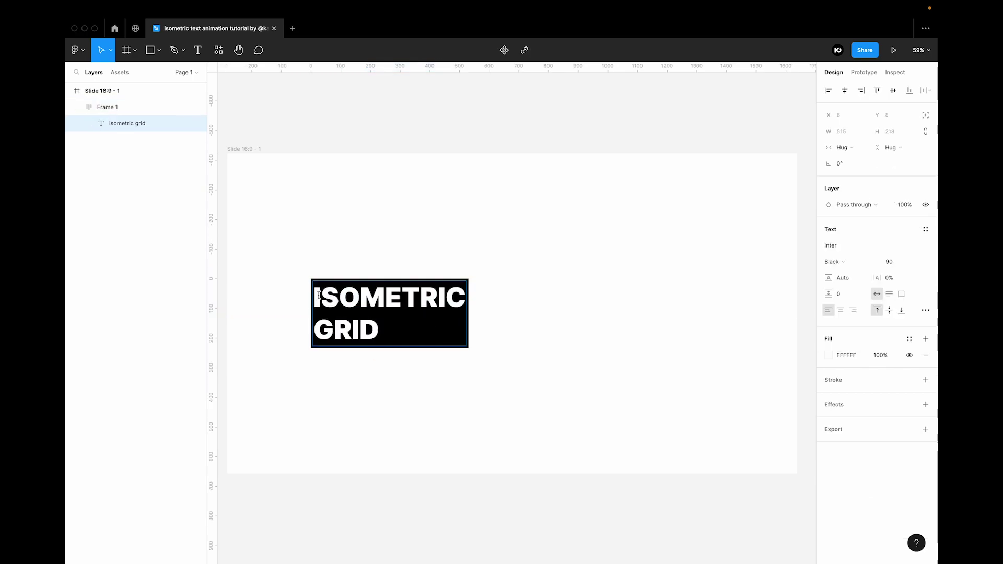
{"action": "key", "text": "Return"}
{"action": "key", "text": "Escape"}
{"action": "left_click_drag", "start_coordinate": [388, 304], "coordinate": [518, 295]}
- Duplicate the box, and in the third box move the blank line from above ISOMETRIC to after GRID
{"action": "key", "text": "ctrl+d"}
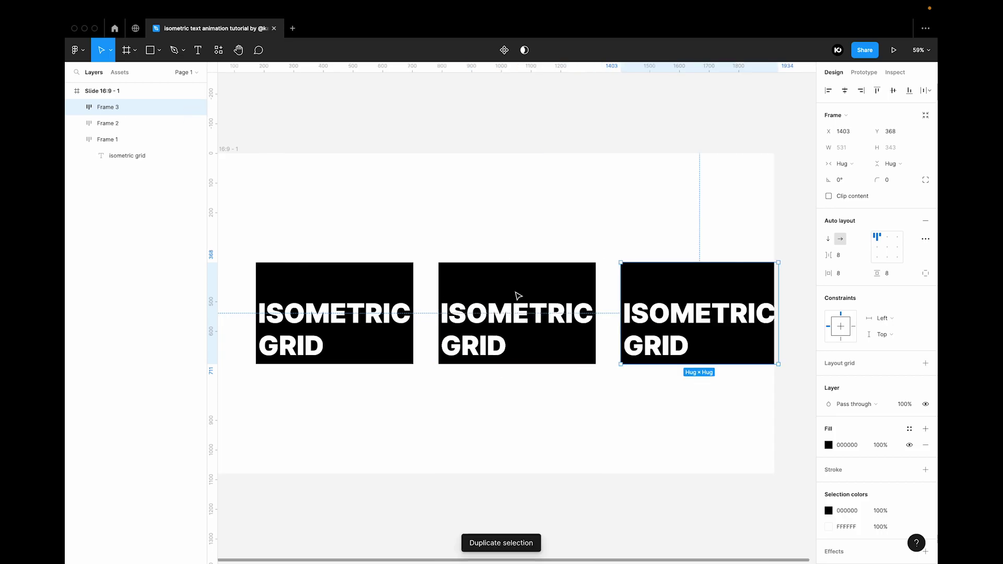
{"action": "left_click", "coordinate": [522, 220]}
{"action": "left_click", "coordinate": [647, 325]}
{"action": "left_click", "coordinate": [647, 325]}
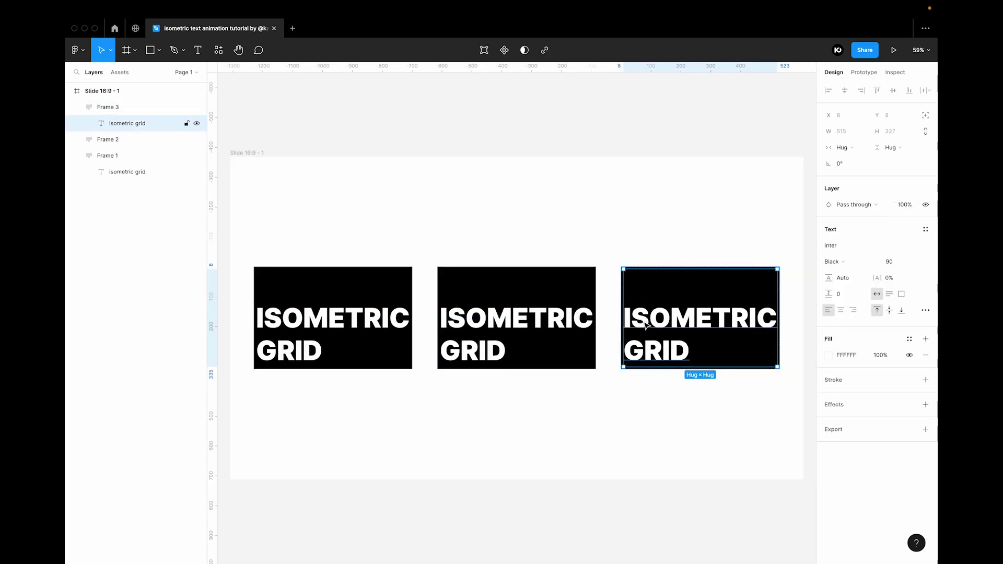
{"action": "double_click", "coordinate": [633, 319]}
{"action": "left_click", "coordinate": [627, 315]}
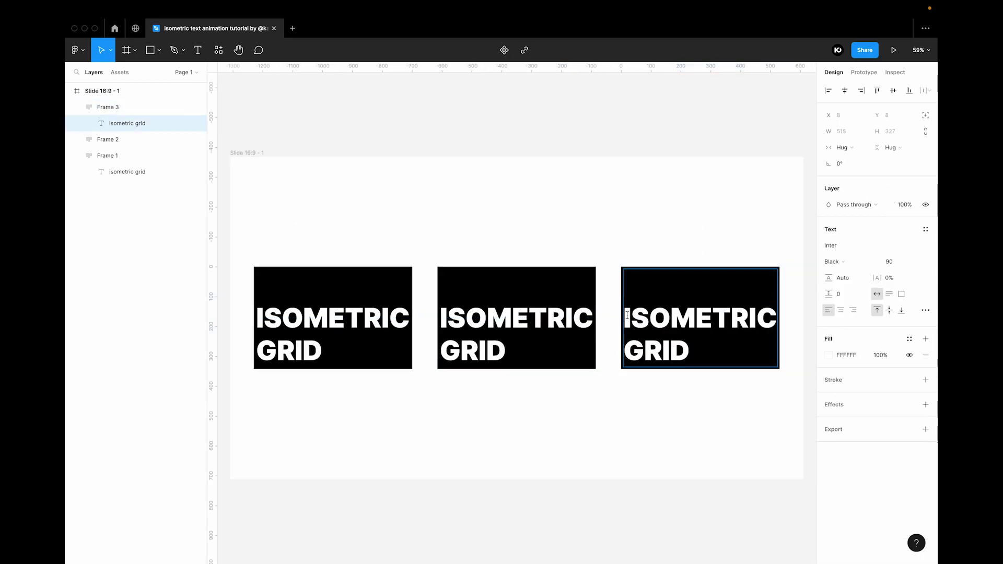
{"action": "key", "text": "BackSpace"}
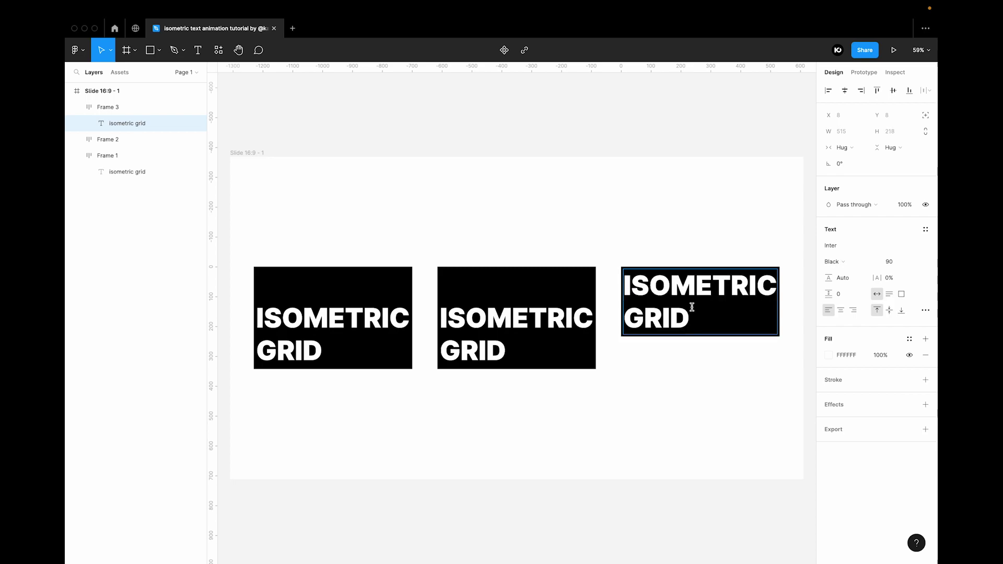
{"action": "left_click", "coordinate": [699, 320]}
{"action": "key", "text": "Return"}
{"action": "key", "text": "Escape"}
- Centre the first box's content vertically and shorten the box so GRID is cut off
{"action": "left_click", "coordinate": [694, 417]}
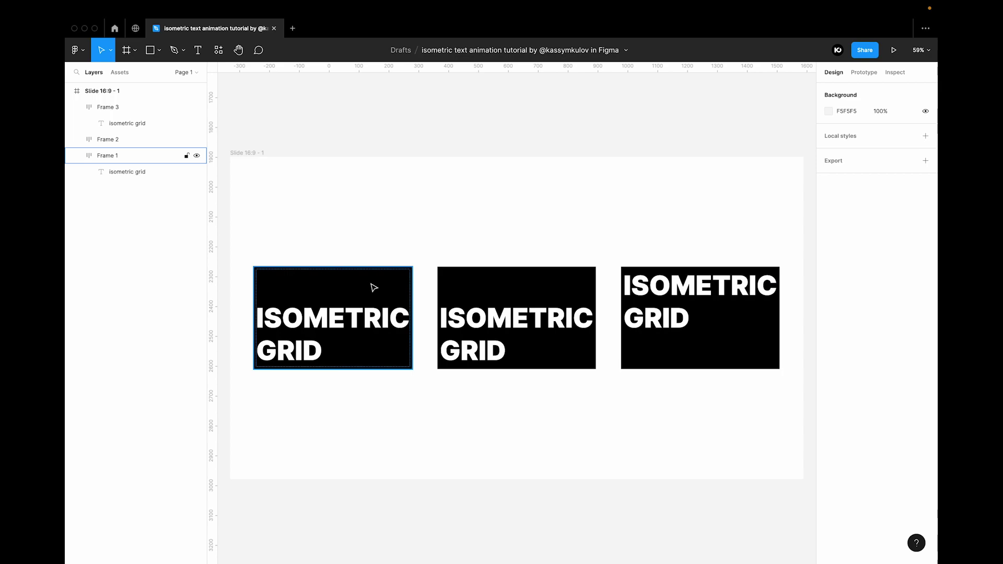
{"action": "left_click", "coordinate": [373, 288]}
{"action": "left_click", "coordinate": [877, 247]}
{"action": "left_click_drag", "start_coordinate": [391, 368], "coordinate": [396, 304]}
{"action": "left_click", "coordinate": [401, 347]}
{"action": "mouse_move", "coordinate": [253, 235]}
{"action": "left_mouse_down"}
{"action": "mouse_move", "coordinate": [410, 331]}
{"action": "mouse_move", "coordinate": [395, 298]}
{"action": "left_mouse_up"}
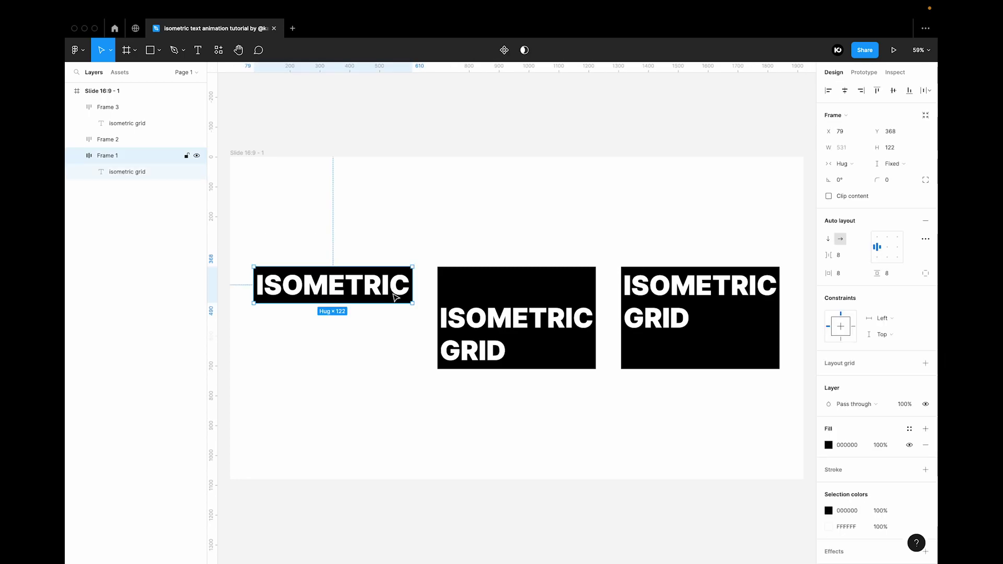
- Turn on clip content for the first box, keeping its text white
{"action": "left_click", "coordinate": [829, 527]}
{"action": "left_click_drag", "start_coordinate": [752, 402], "coordinate": [767, 369]}
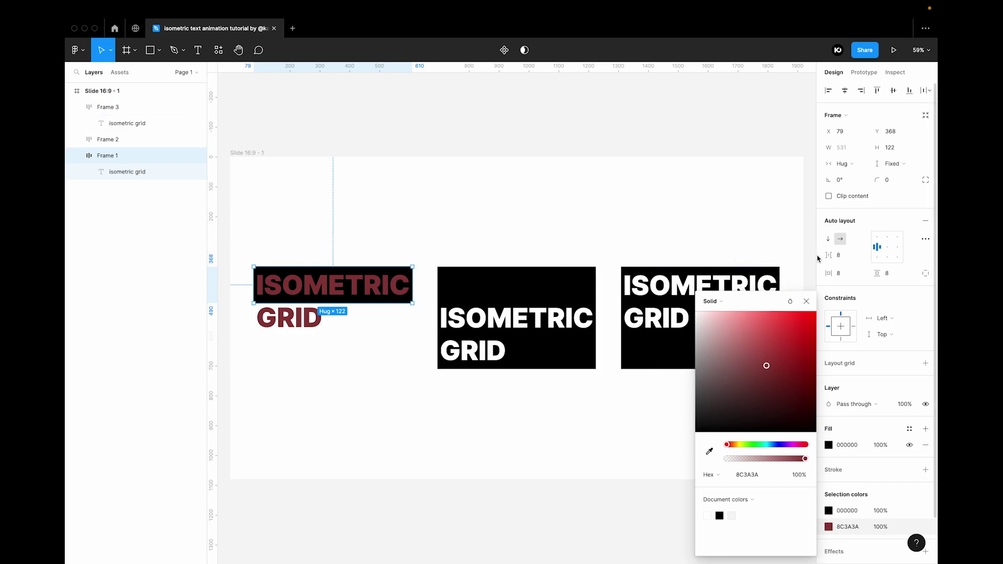
{"action": "left_click", "coordinate": [830, 197]}
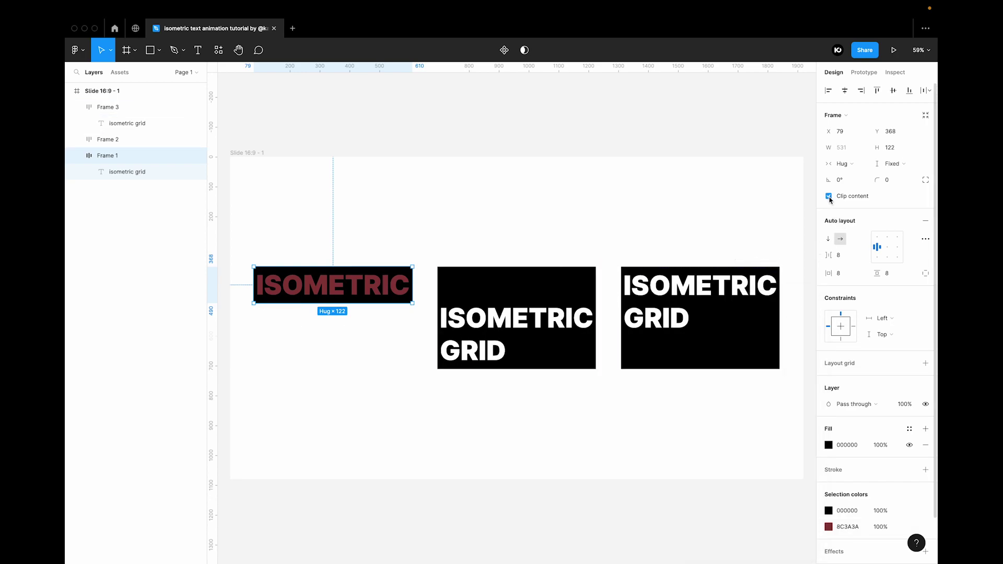
{"action": "left_click", "coordinate": [829, 527]}
{"action": "left_click_drag", "start_coordinate": [775, 375], "coordinate": [693, 312]}
{"action": "left_click", "coordinate": [806, 302]}
{"action": "left_click", "coordinate": [622, 230]}
- Clip content on the second and third boxes and shorten both to one line
{"action": "left_click_drag", "start_coordinate": [540, 236], "coordinate": [685, 439]}
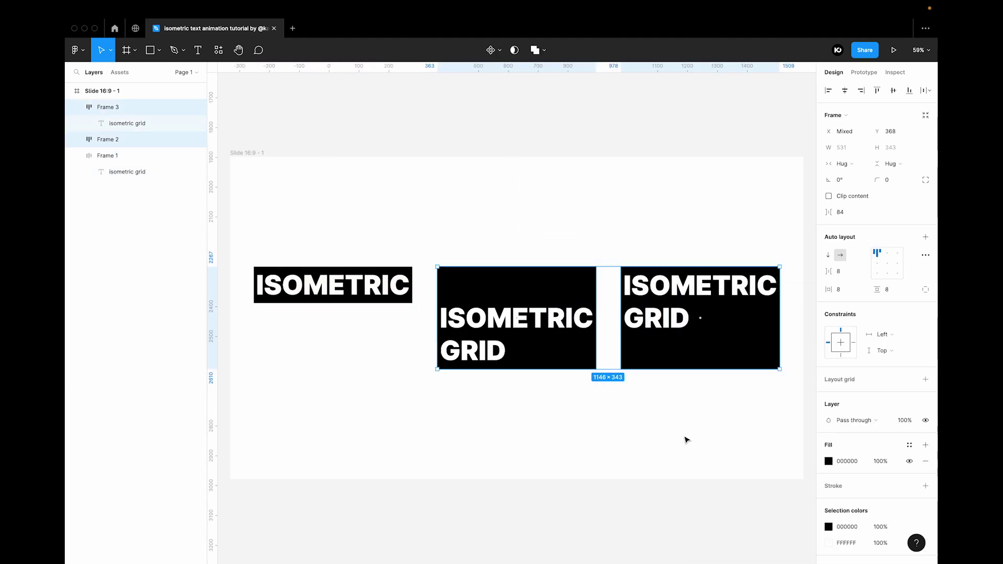
{"action": "left_click", "coordinate": [830, 196]}
{"action": "left_click_drag", "start_coordinate": [595, 369], "coordinate": [426, 303]}
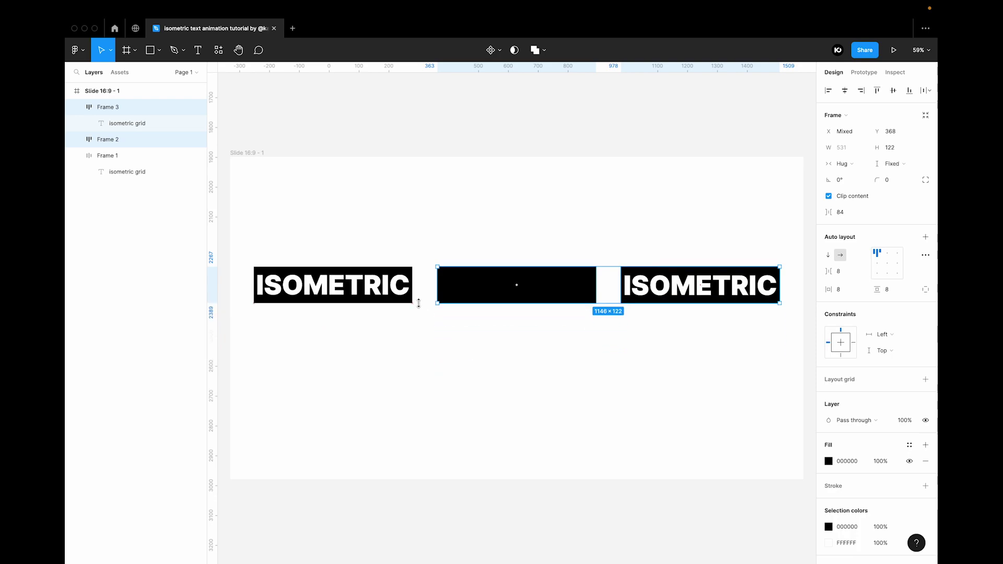
{"action": "left_click", "coordinate": [504, 374]}
- Move all three frames about 64 px lower on the slide
{"action": "left_click_drag", "start_coordinate": [364, 230], "coordinate": [694, 365]}
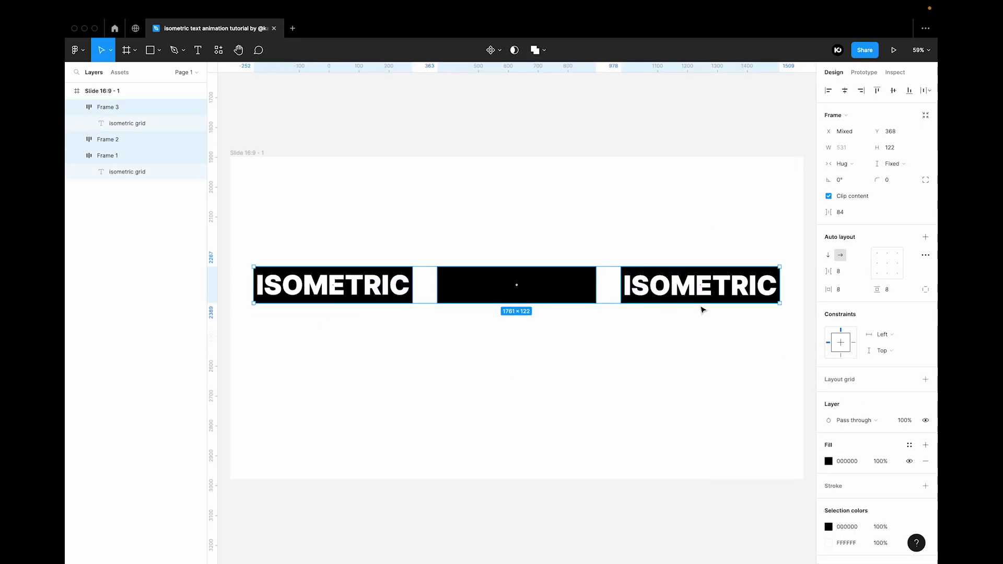
{"action": "left_click_drag", "start_coordinate": [703, 309], "coordinate": [700, 332]}
{"action": "left_click", "coordinate": [627, 401]}
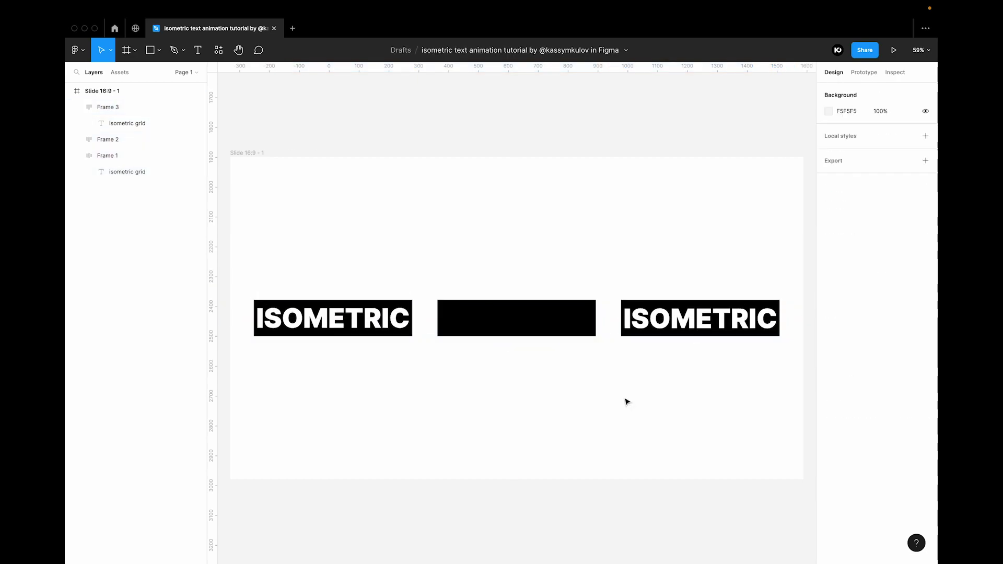
{"action": "left_click", "coordinate": [357, 316]}
- Make the left ISOMETRIC frame isometric with the Easometric plugin and move it up-right
{"action": "left_click", "coordinate": [219, 49]}
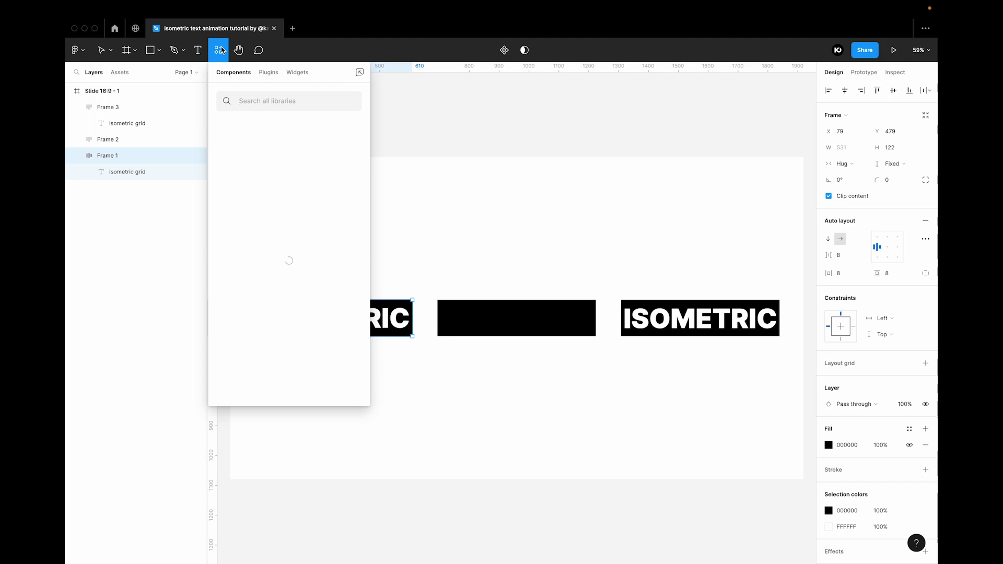
{"action": "left_click", "coordinate": [268, 72]}
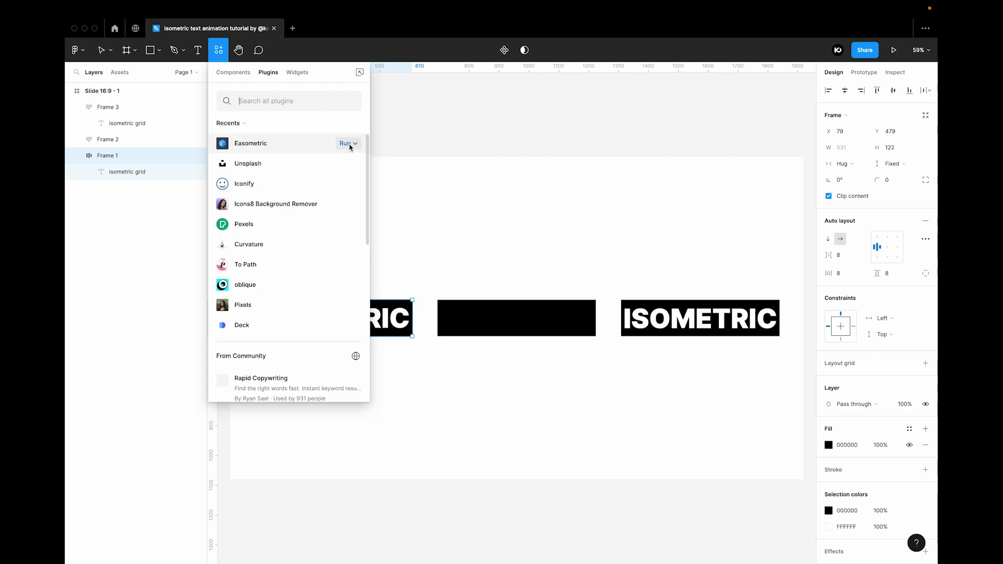
{"action": "left_click", "coordinate": [349, 147]}
{"action": "left_click", "coordinate": [308, 201]}
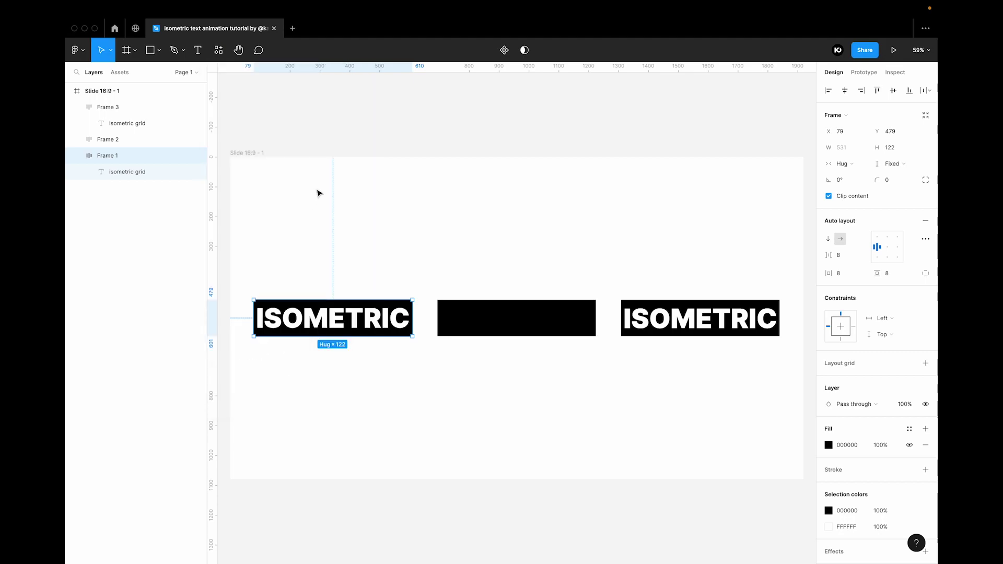
{"action": "left_click_drag", "start_coordinate": [340, 228], "coordinate": [439, 234]}
- Lay the black bar flat as an isometric slab attached to the tilted frame's edge
{"action": "left_click", "coordinate": [523, 319]}
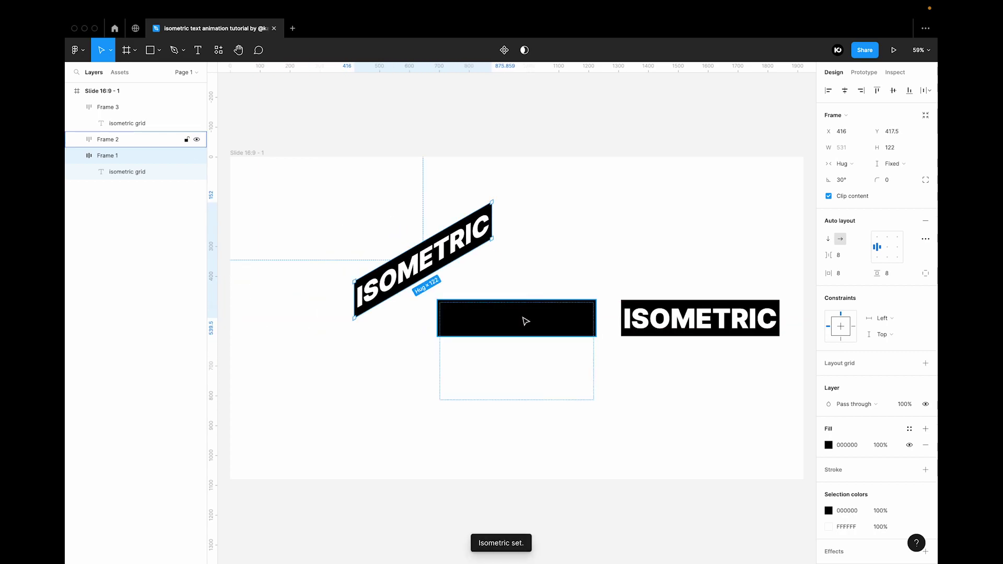
{"action": "left_click", "coordinate": [220, 50]}
{"action": "left_click", "coordinate": [347, 144]}
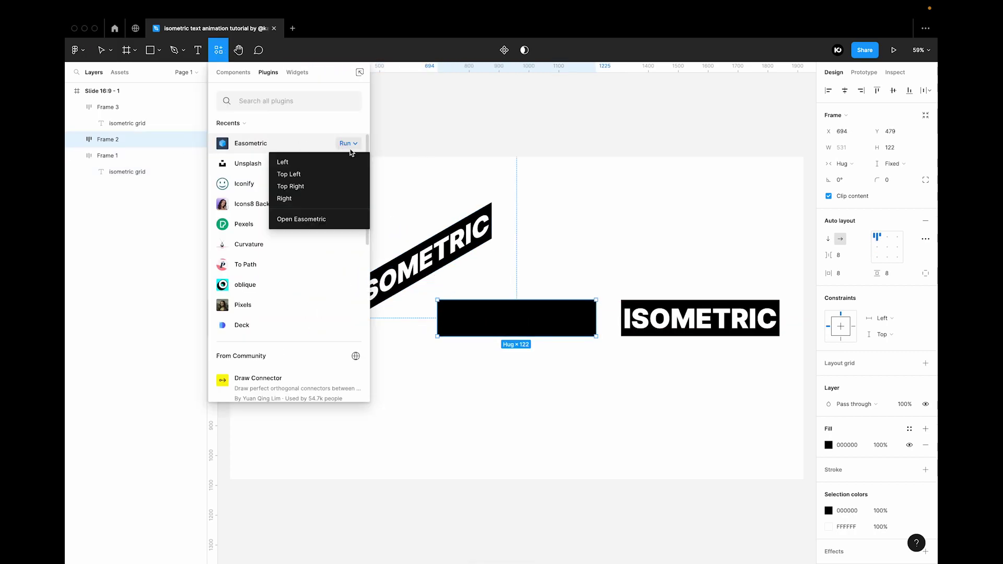
{"action": "left_click", "coordinate": [329, 186]}
{"action": "left_click_drag", "start_coordinate": [551, 247], "coordinate": [466, 265]}
- Skew the right ISOMETRIC frame into a right-facing side docked under the slab
{"action": "left_click_drag", "start_coordinate": [694, 317], "coordinate": [533, 353]}
{"action": "left_click", "coordinate": [218, 49]}
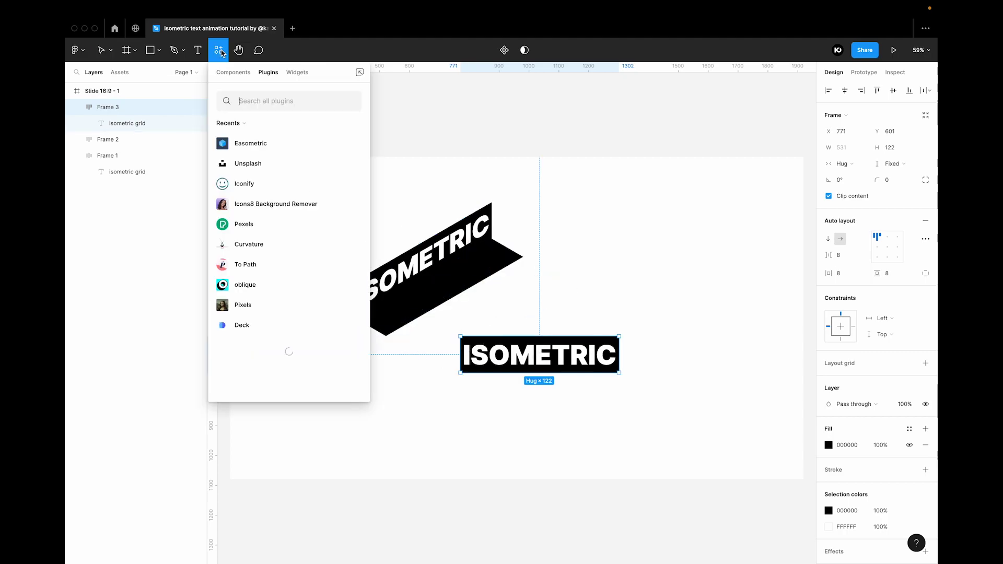
{"action": "left_click", "coordinate": [350, 143]}
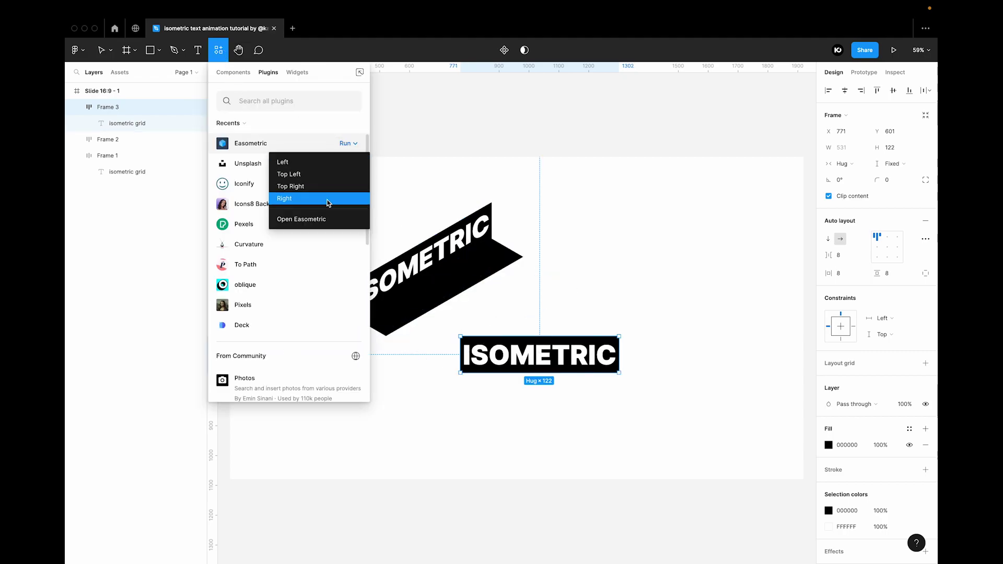
{"action": "left_click", "coordinate": [285, 198]}
{"action": "left_click_drag", "start_coordinate": [582, 284], "coordinate": [505, 292]}
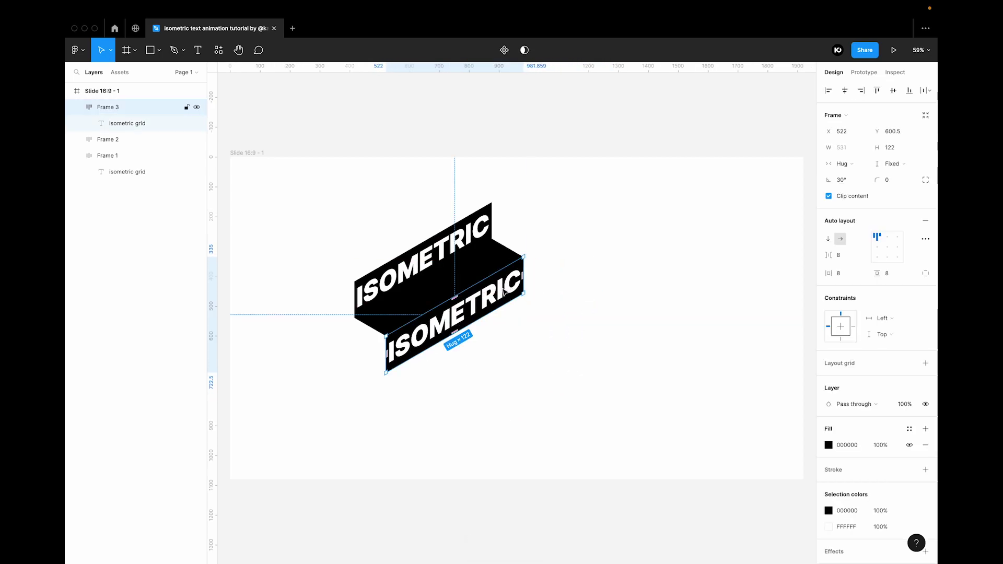
- Move the assembled three-piece staircase toward the slide centre
{"action": "left_click_drag", "start_coordinate": [343, 195], "coordinate": [533, 381]}
{"action": "left_click_drag", "start_coordinate": [470, 284], "coordinate": [545, 316]}
{"action": "left_click", "coordinate": [617, 252]}
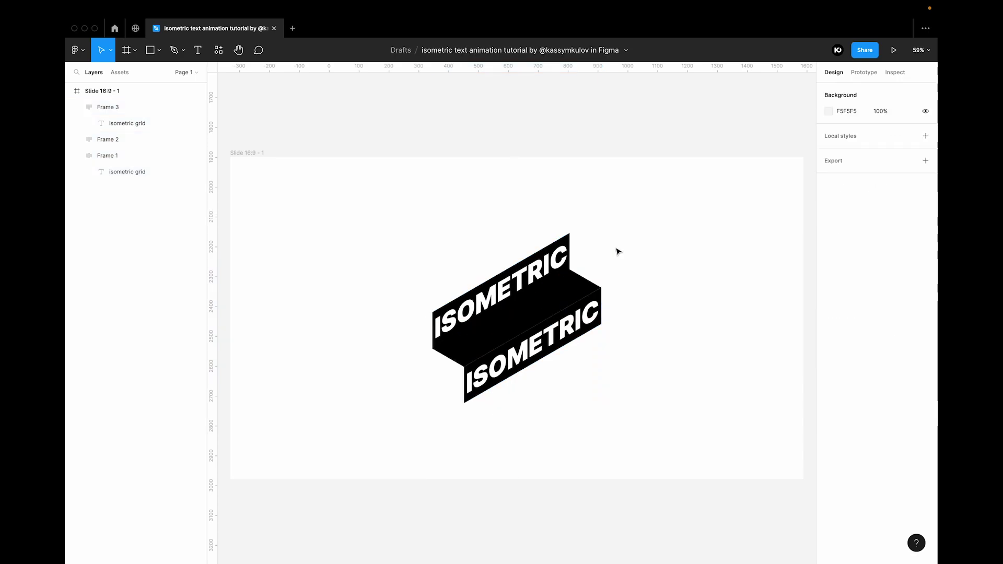
{"action": "left_click", "coordinate": [578, 287]}
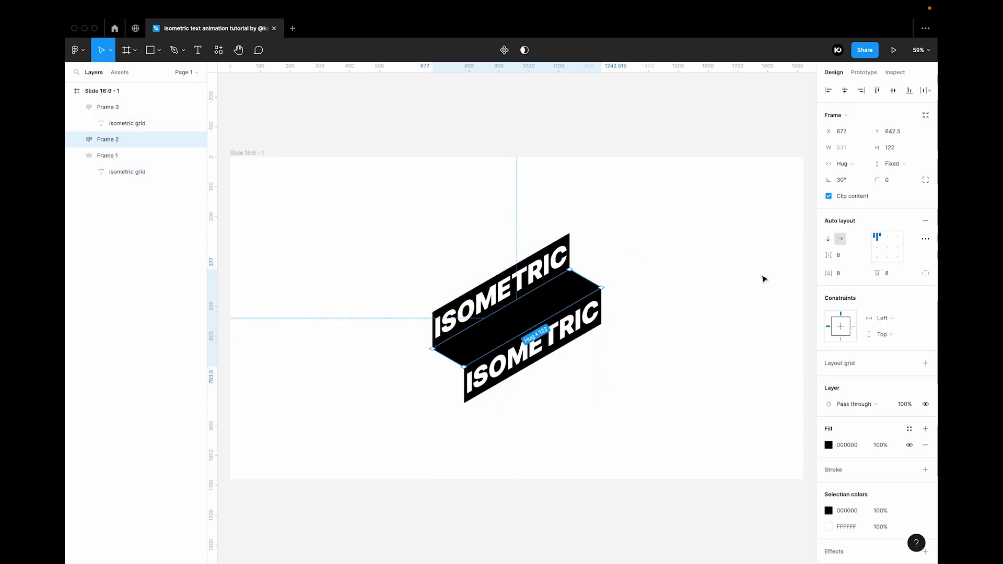
- Bottom-align the slab's auto-layout text so the middle step shows GRID
{"action": "left_click", "coordinate": [878, 249]}
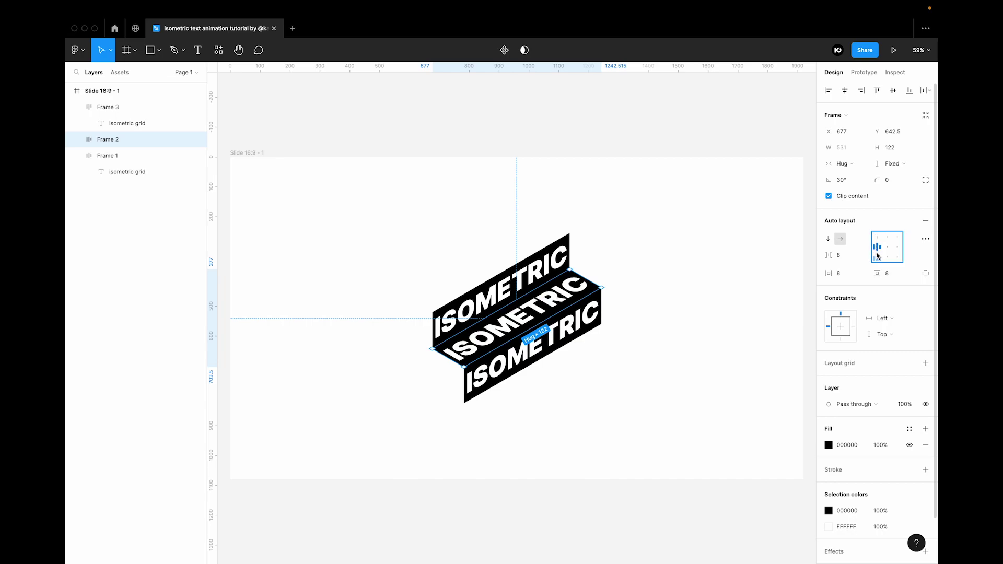
{"action": "left_click", "coordinate": [877, 257]}
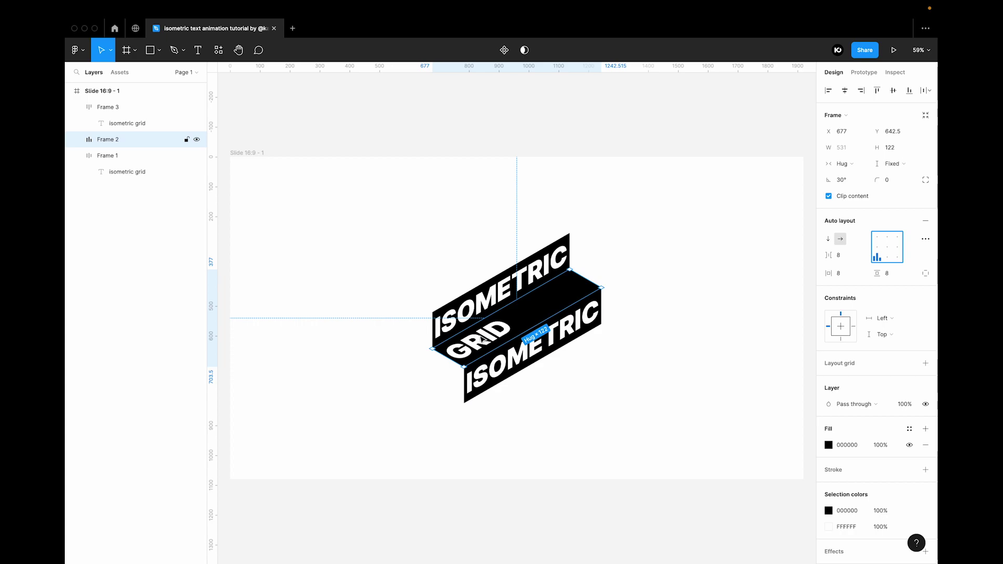
{"action": "left_click", "coordinate": [607, 347]}
- Bottom-align the lower face's text so that face shows plain black
{"action": "left_click", "coordinate": [600, 323]}
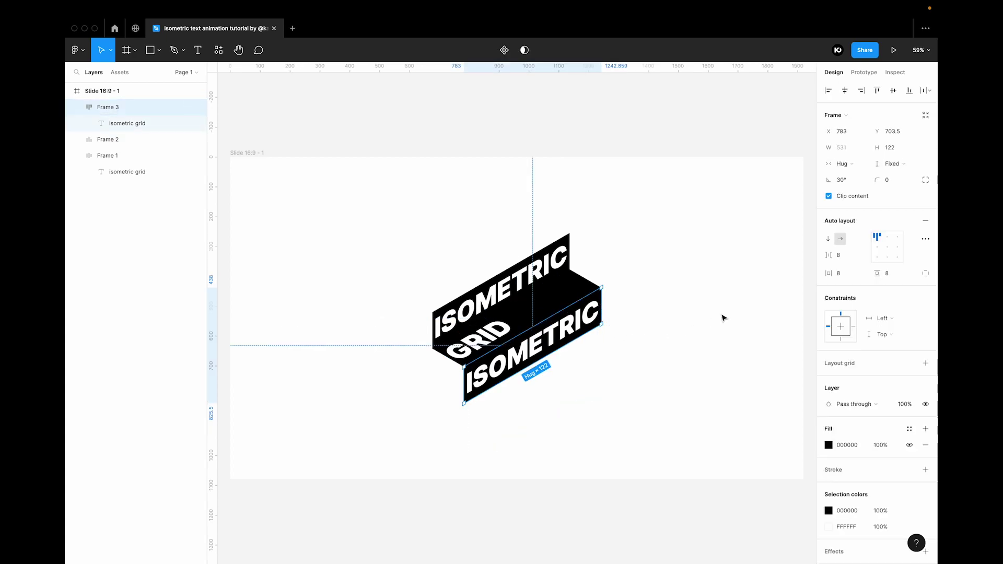
{"action": "left_click", "coordinate": [877, 250]}
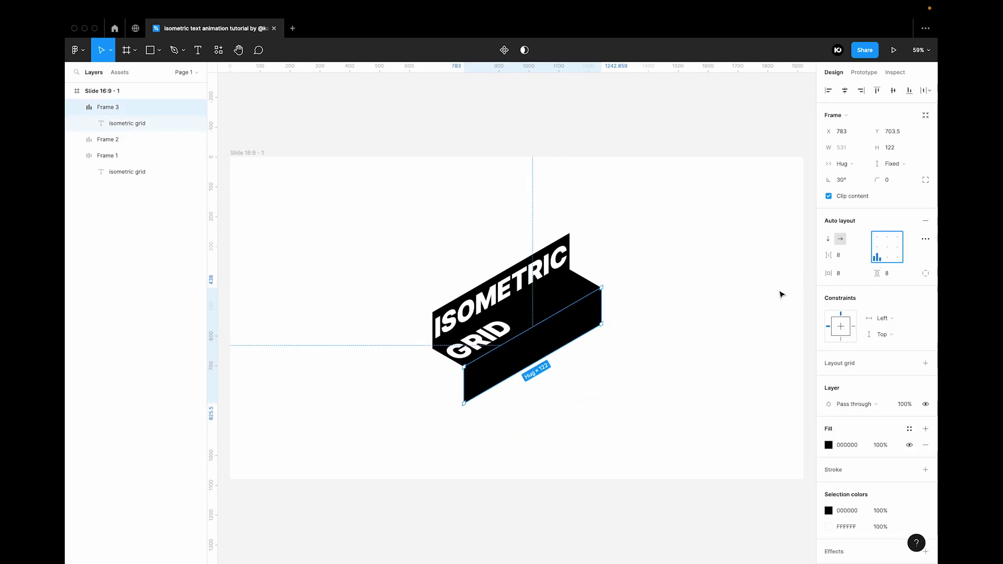
{"action": "left_click", "coordinate": [674, 310]}
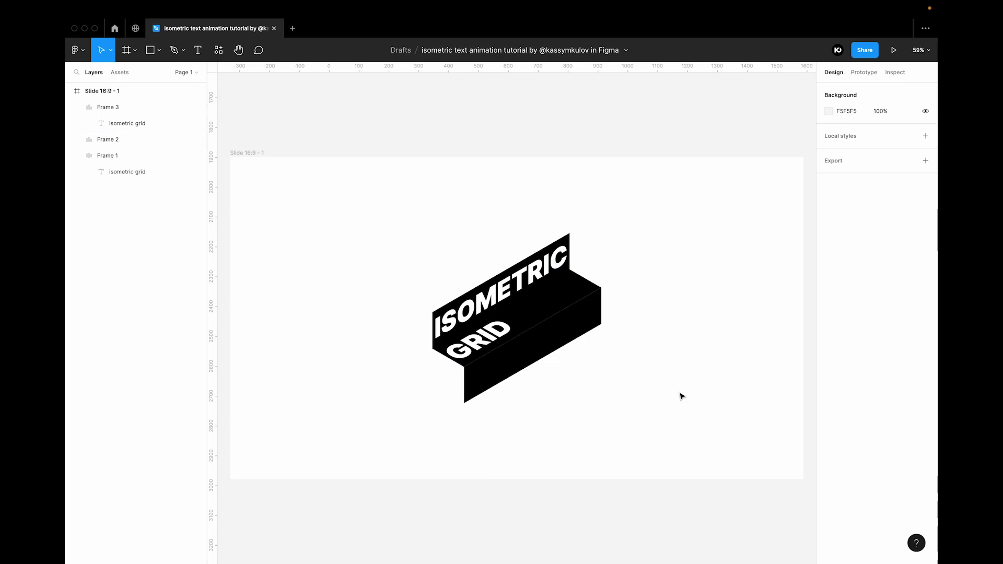
{"action": "left_click", "coordinate": [585, 290]}
- Give the slab a dark grey 2C2C2C fill and tint the top face's ISOMETRIC text light grey
{"action": "left_click", "coordinate": [829, 445]}
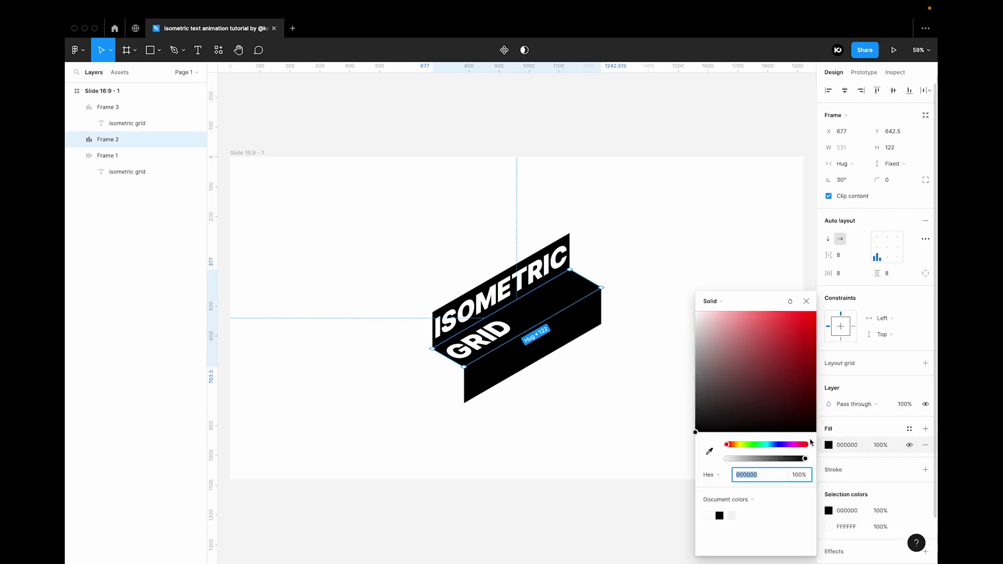
{"action": "left_click", "coordinate": [695, 412]}
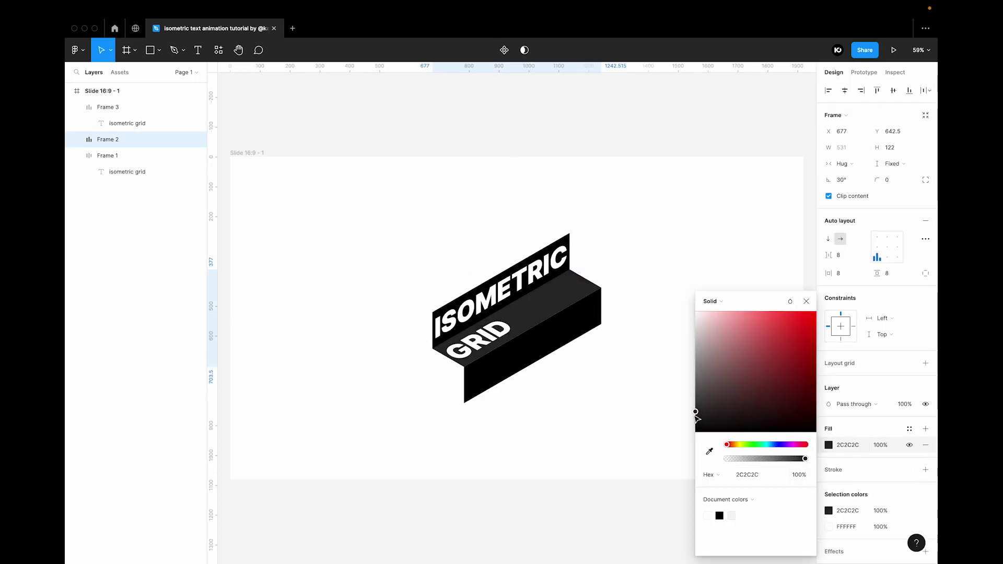
{"action": "double_click", "coordinate": [541, 275]}
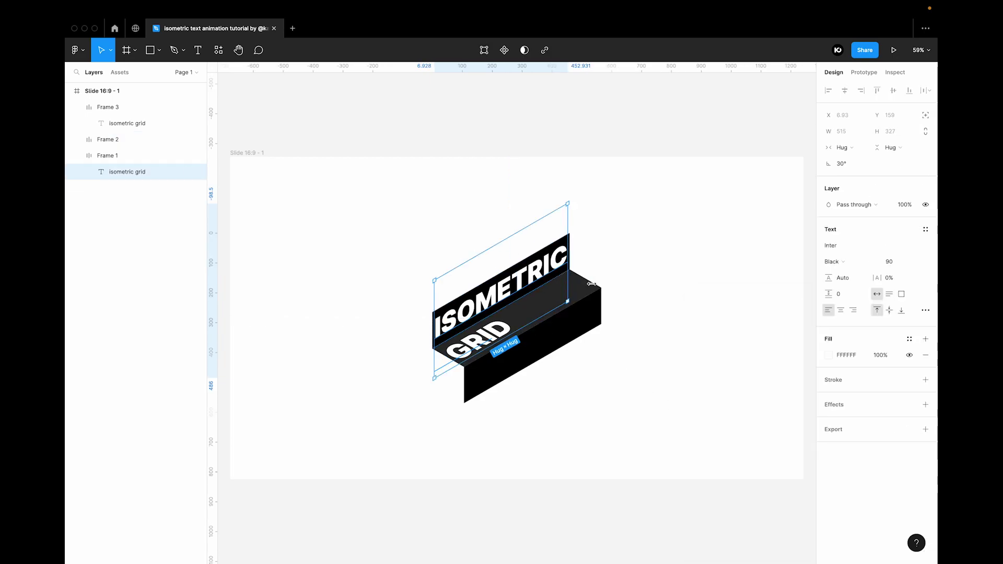
{"action": "left_click", "coordinate": [829, 355]}
{"action": "left_click_drag", "start_coordinate": [702, 378], "coordinate": [690, 340]}
{"action": "left_click", "coordinate": [634, 335]}
- Set the lower face's text fill to light grey D3D3D3
{"action": "left_click", "coordinate": [594, 323]}
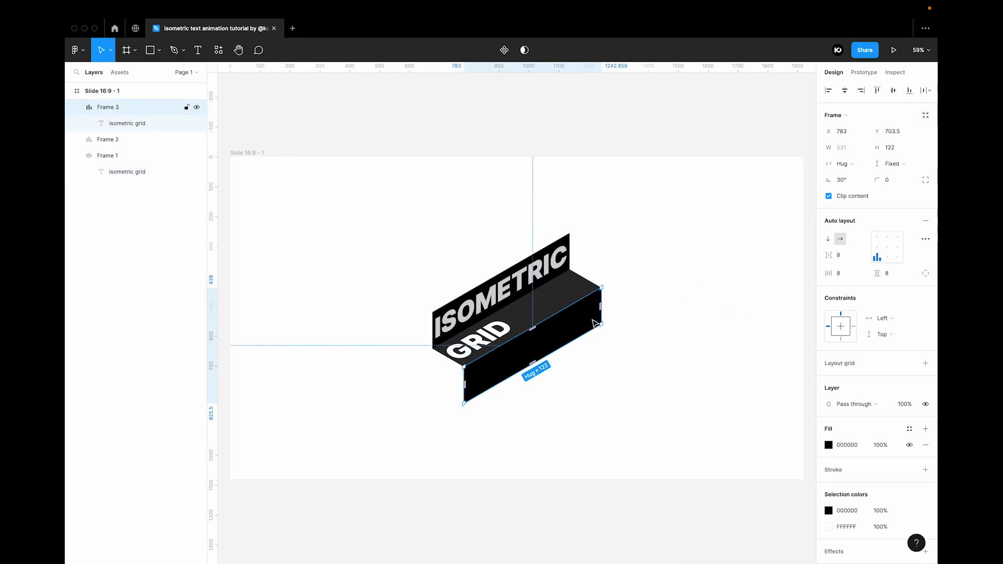
{"action": "left_click", "coordinate": [156, 128]}
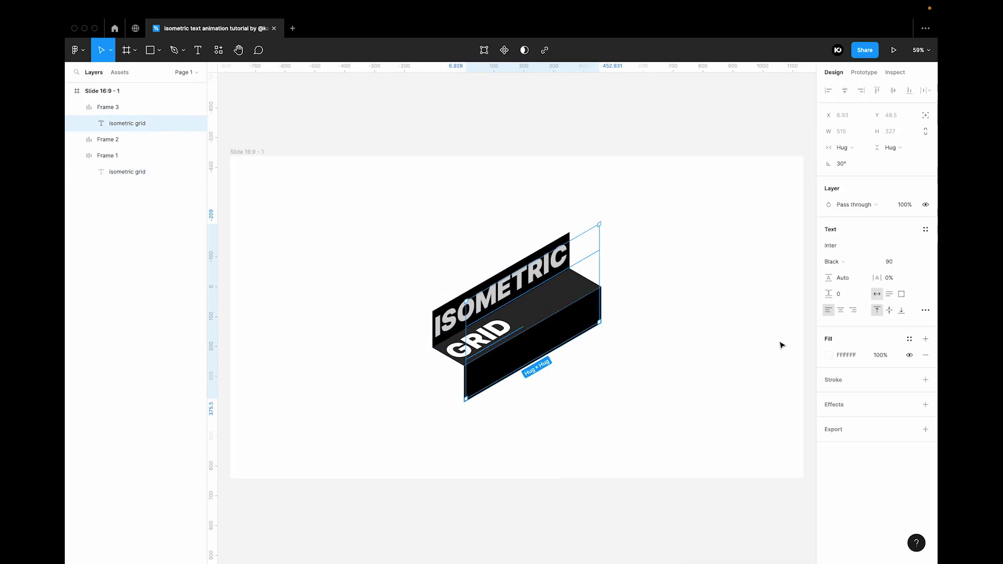
{"action": "left_click", "coordinate": [829, 355]}
{"action": "left_click", "coordinate": [743, 516]}
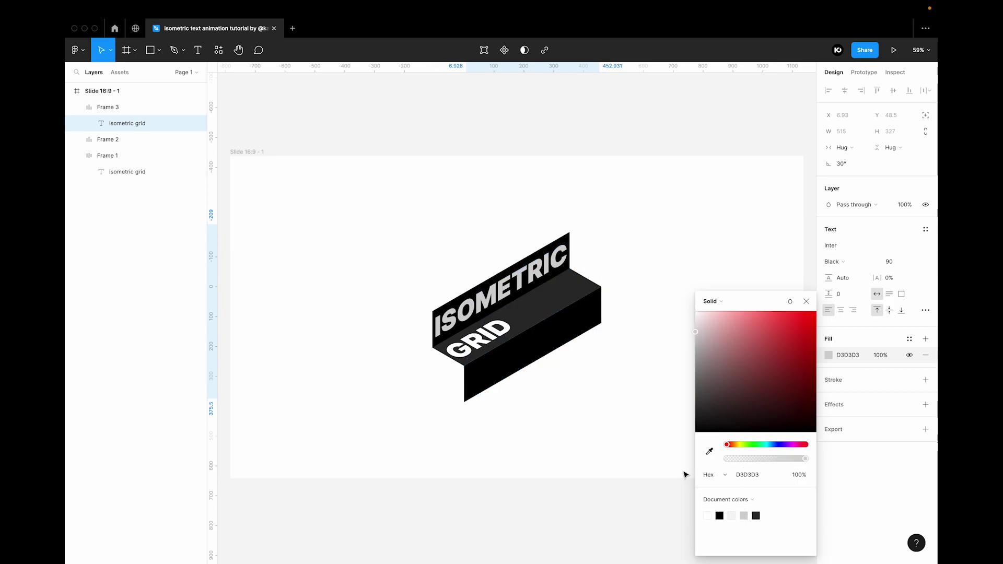
{"action": "left_click", "coordinate": [631, 403]}
- Wrap the three isometric faces in a new frame, Frame 4
{"action": "scroll", "coordinate": [568, 230], "scroll_direction": "up", "scroll_amount": 1}
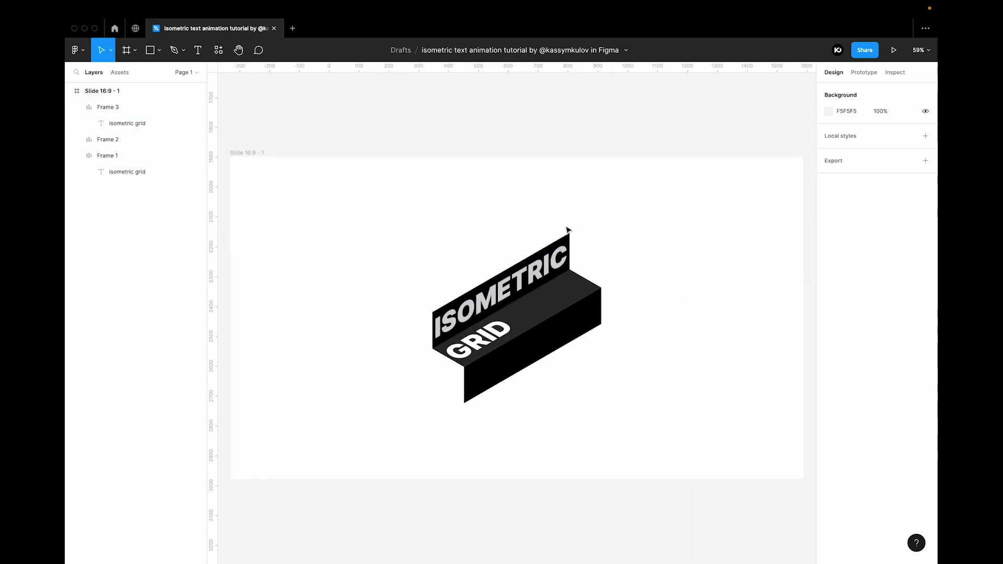
{"action": "scroll", "coordinate": [568, 230], "scroll_direction": "down", "scroll_amount": 5}
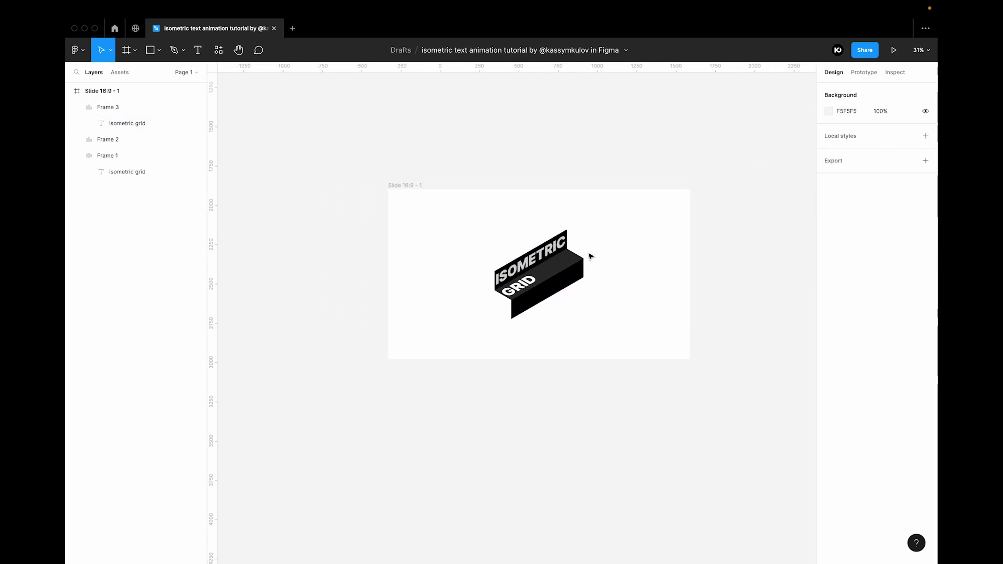
{"action": "left_click_drag", "start_coordinate": [510, 232], "coordinate": [618, 356]}
{"action": "right_click", "coordinate": [552, 255]}
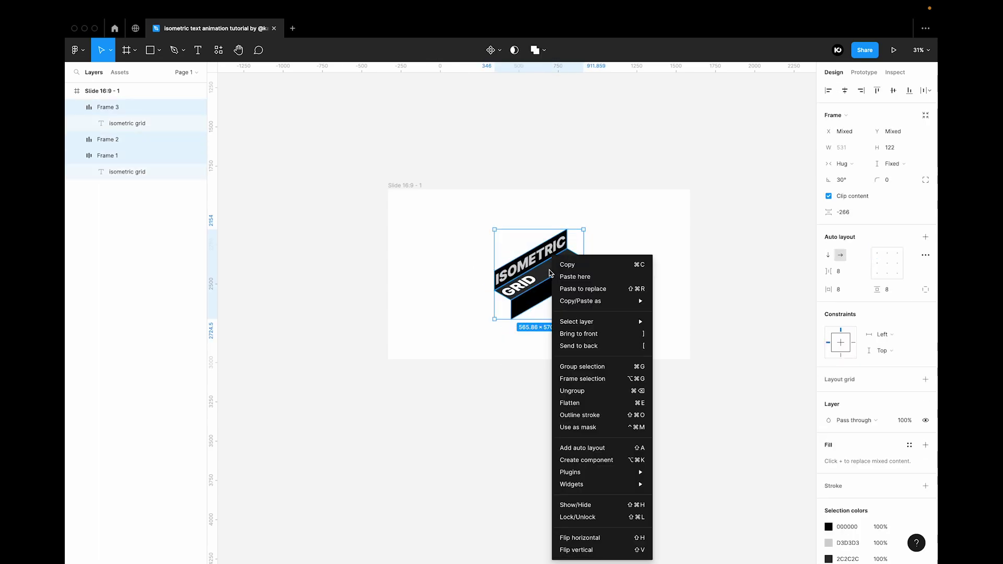
{"action": "left_click", "coordinate": [583, 379]}
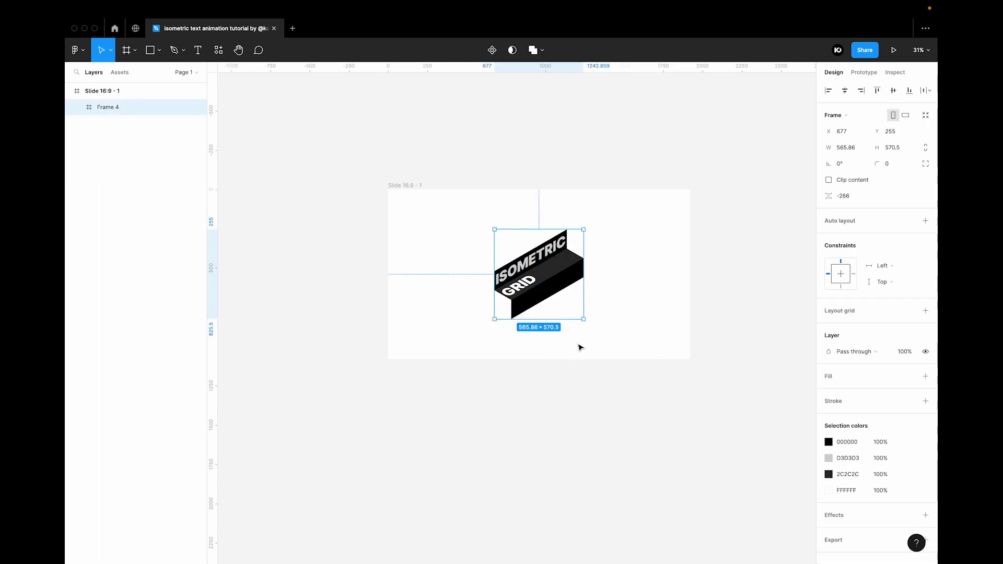
{"action": "left_click", "coordinate": [481, 293]}
- Alt-drag the slide downward to duplicate it as Slide 16:9 - 2
{"action": "scroll", "coordinate": [489, 308], "scroll_direction": "down", "scroll_amount": 2}
{"action": "scroll", "coordinate": [460, 250], "scroll_direction": "down", "scroll_amount": 1}
{"action": "left_click", "coordinate": [428, 179]}
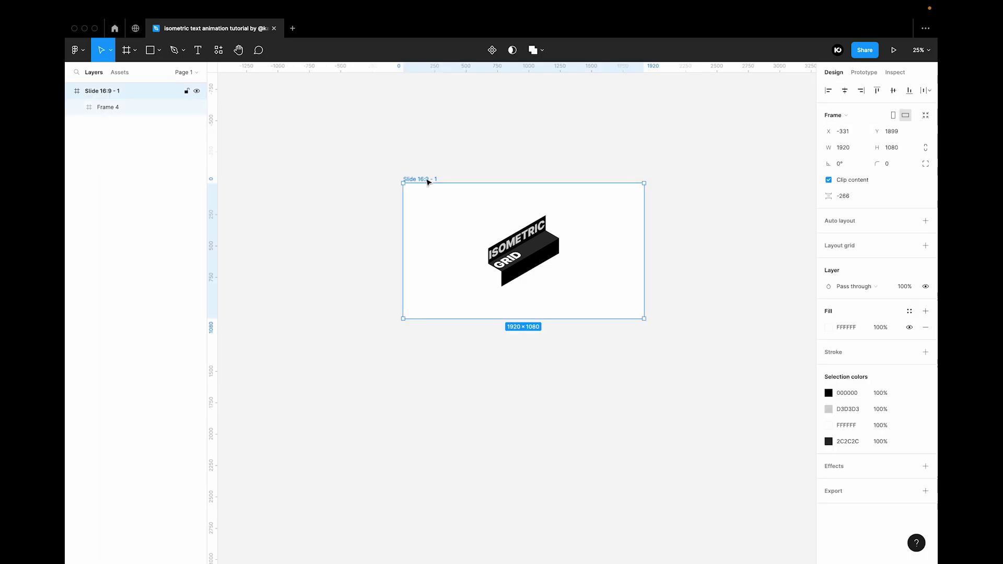
{"action": "left_click_drag", "start_coordinate": [430, 195], "coordinate": [439, 364]}
{"action": "left_click", "coordinate": [507, 321]}
{"action": "left_click", "coordinate": [534, 273]}
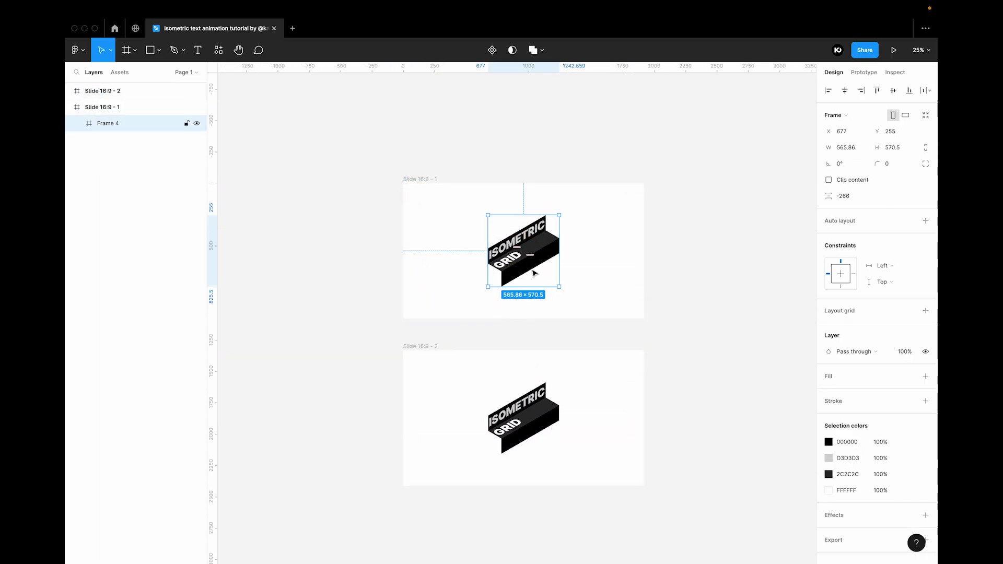
- Connect Frame 4 to Slide 16:9 - 2 with a While hovering trigger
{"action": "left_click", "coordinate": [864, 74]}
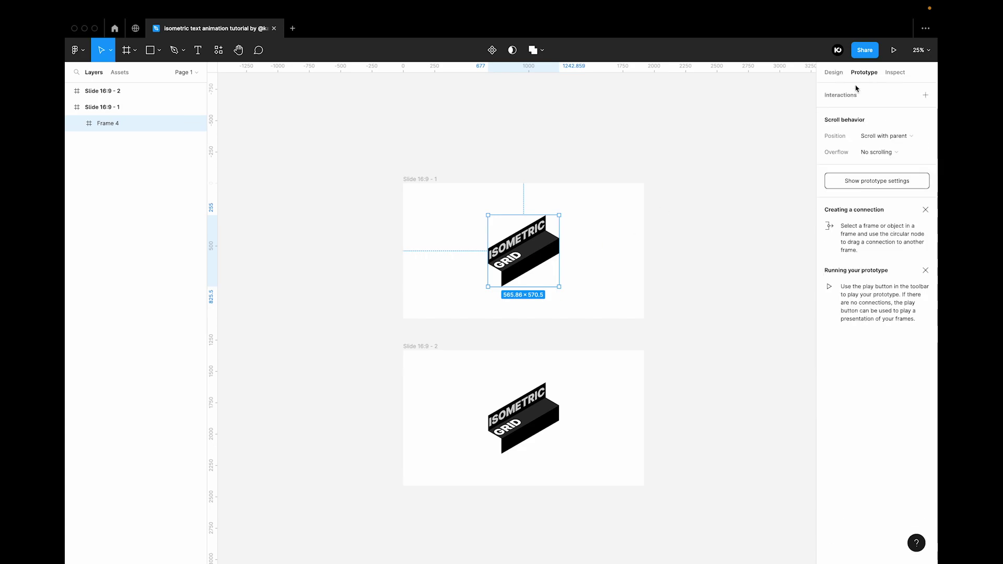
{"action": "mouse_move", "coordinate": [556, 255]}
{"action": "left_click_drag", "start_coordinate": [559, 251], "coordinate": [528, 355]}
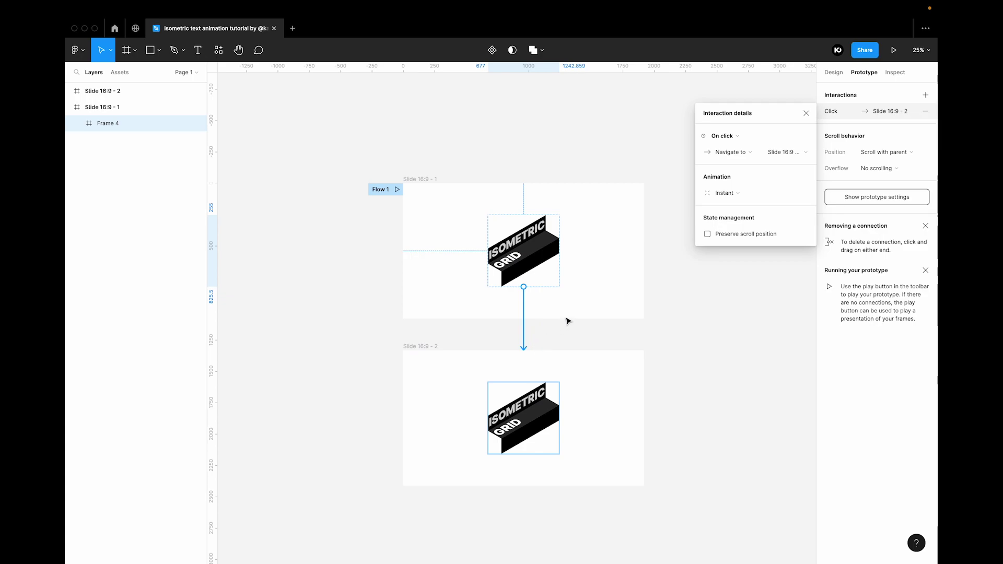
{"action": "left_click", "coordinate": [734, 136]}
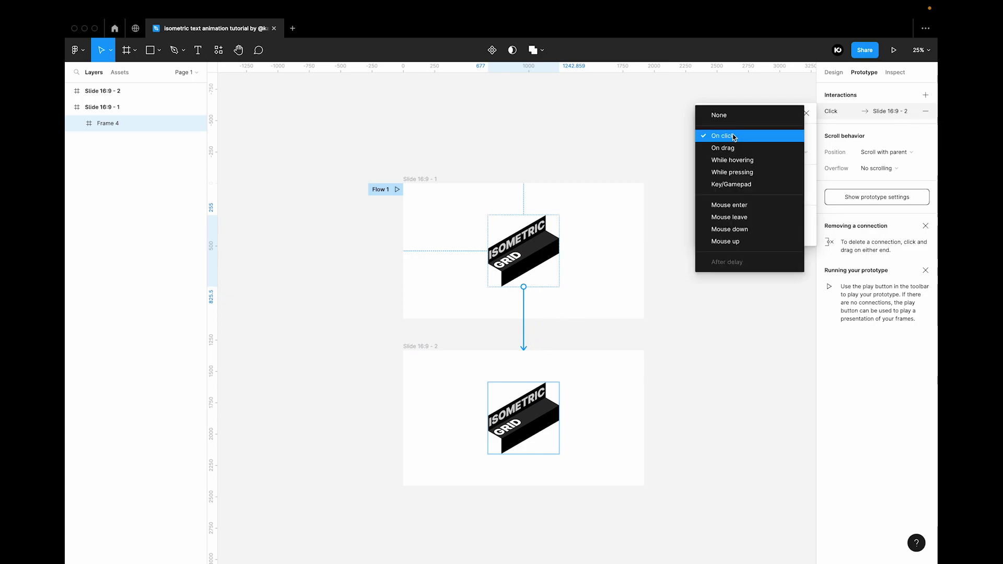
{"action": "left_click", "coordinate": [746, 160]}
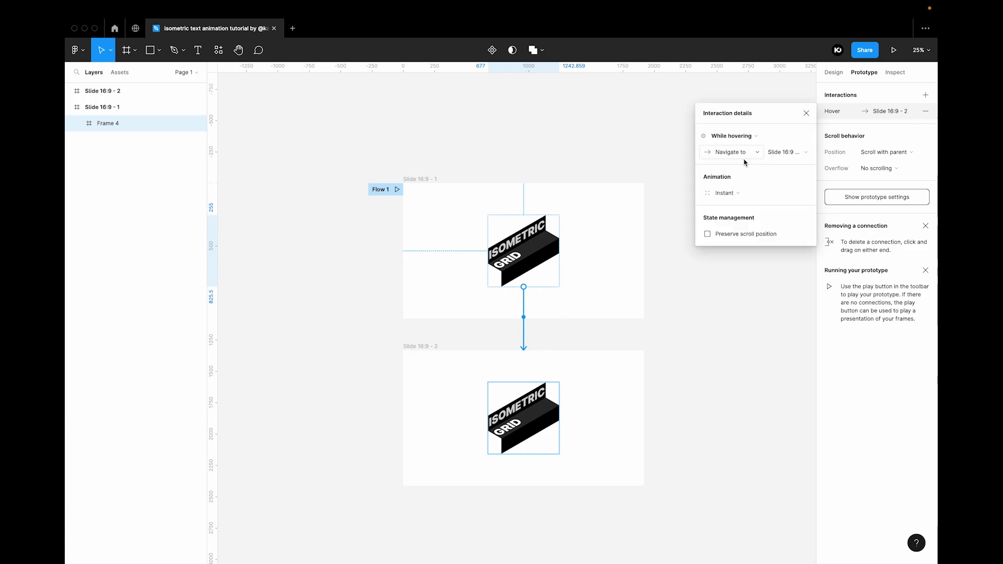
- Set the transition to Smart animate with a 500ms duration
{"action": "left_click", "coordinate": [748, 192]}
{"action": "left_click", "coordinate": [750, 219]}
{"action": "left_click", "coordinate": [779, 278]}
{"action": "type", "text": "500"}
{"action": "key", "text": "Return"}
{"action": "left_click", "coordinate": [624, 348]}
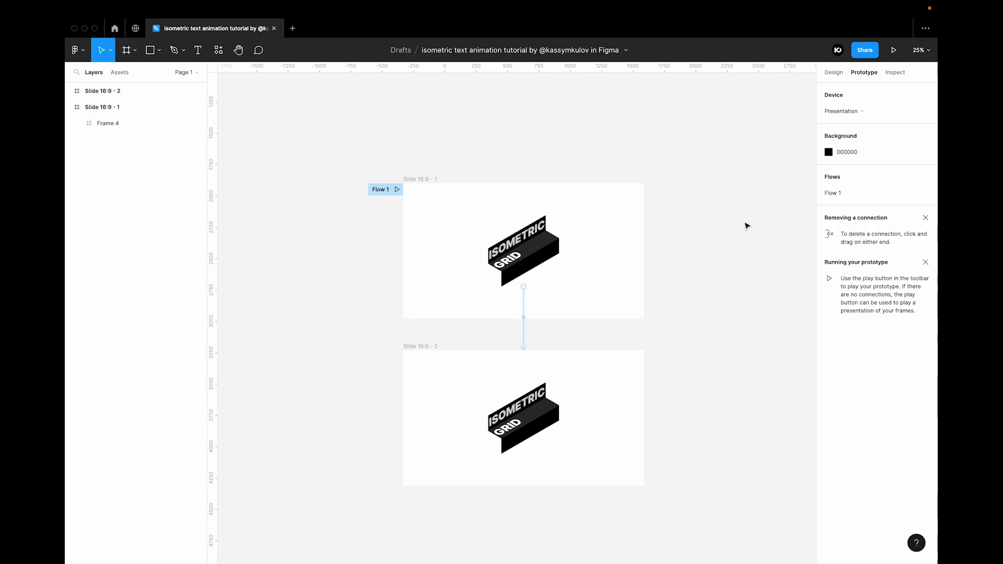
{"action": "left_click", "coordinate": [833, 74]}
{"action": "scroll", "coordinate": [548, 455], "scroll_direction": "up", "scroll_amount": 5}
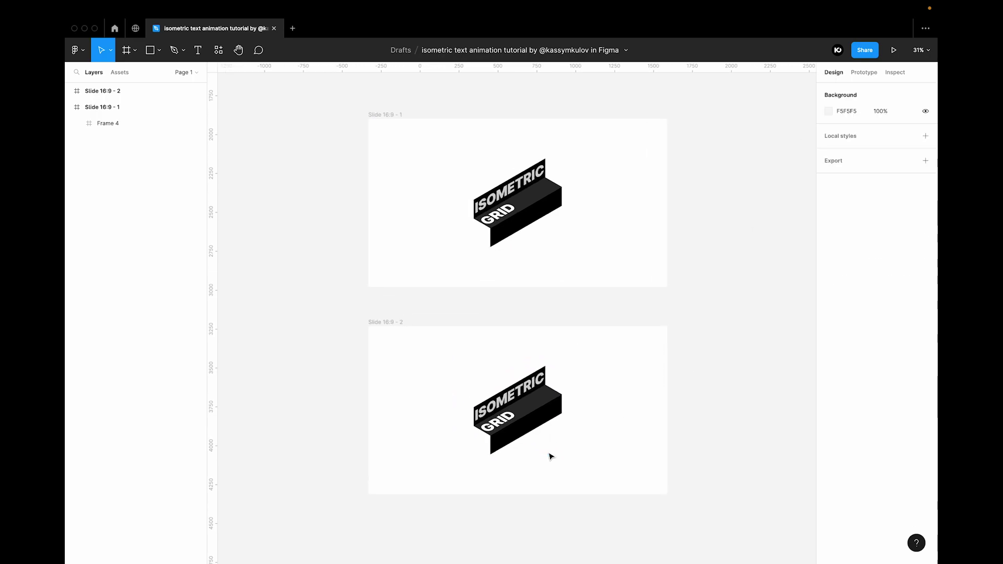
- On slide 2, expand Frame 4's layers and push ISOMETRIC out of view on the top face
{"action": "left_click", "coordinate": [528, 363]}
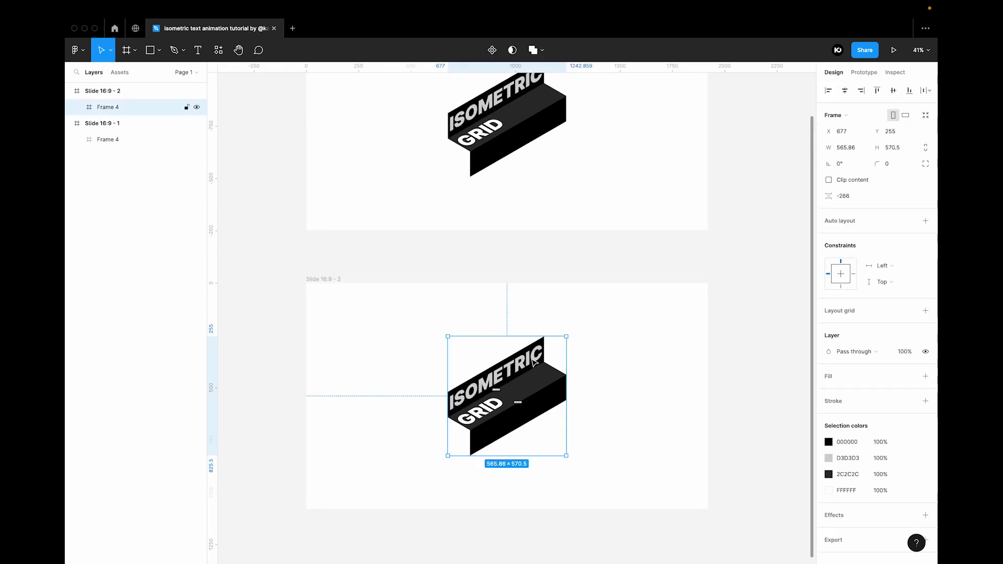
{"action": "left_click", "coordinate": [77, 108]}
{"action": "left_click", "coordinate": [90, 123]}
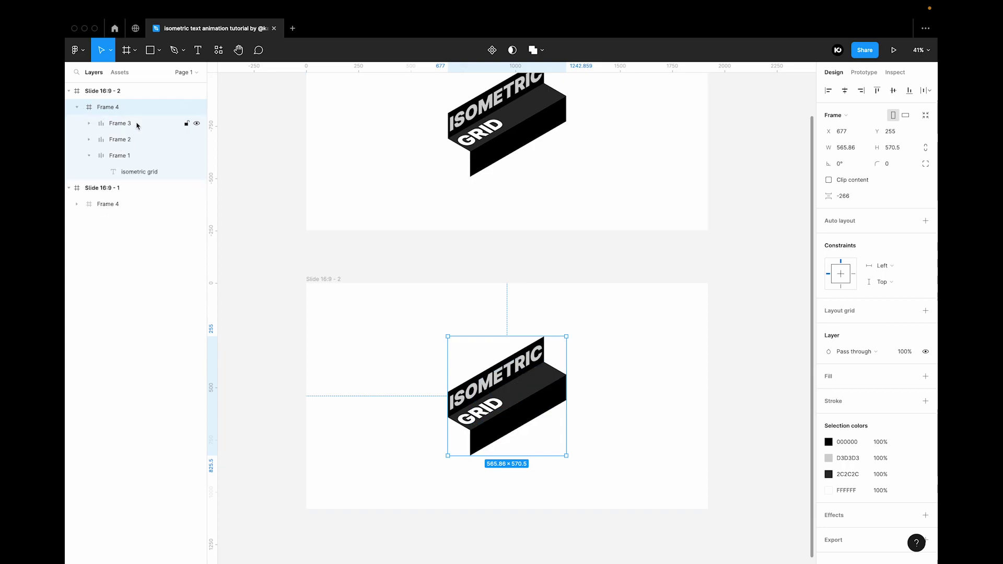
{"action": "left_click", "coordinate": [132, 124]}
{"action": "left_click", "coordinate": [126, 137]}
{"action": "left_click", "coordinate": [128, 156]}
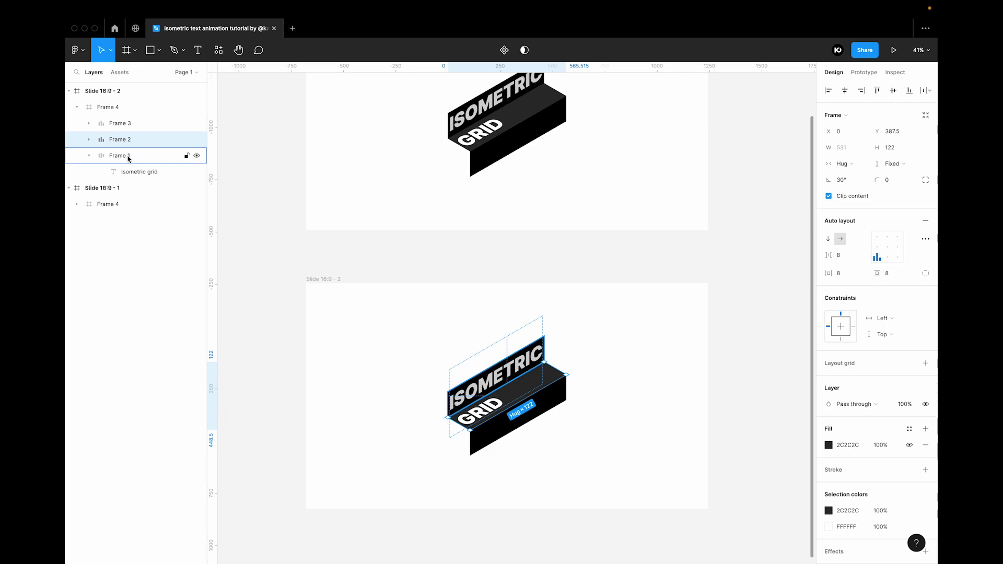
{"action": "left_click", "coordinate": [89, 157]}
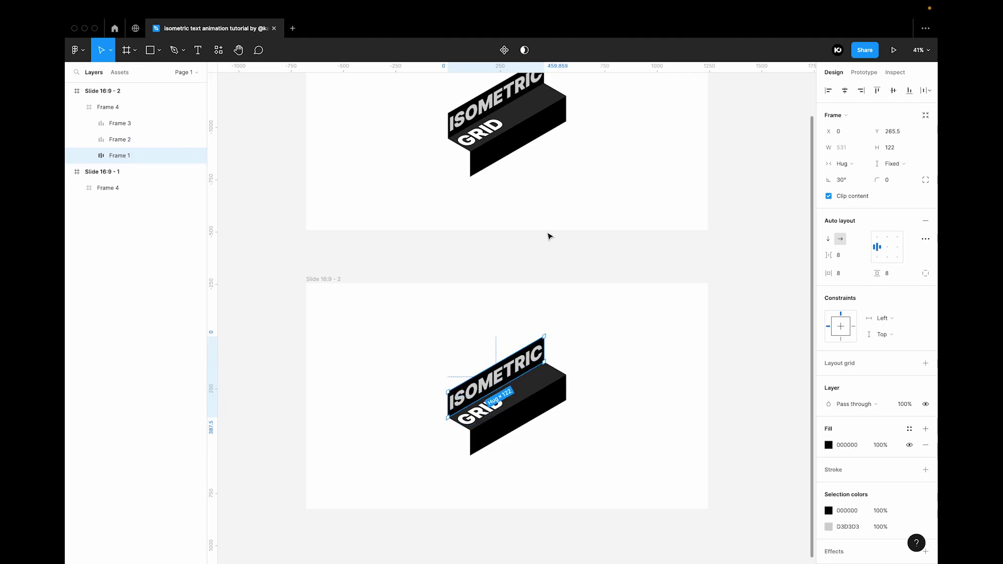
{"action": "left_click", "coordinate": [877, 238]}
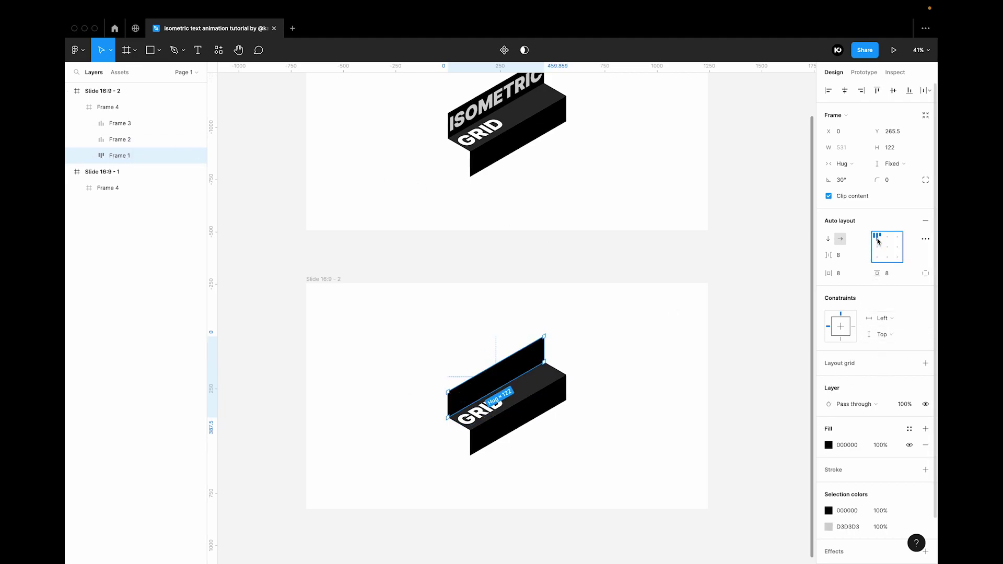
- Realign the middle face to show ISOMETRIC and the bottom face to show GRID
{"action": "left_click", "coordinate": [555, 380]}
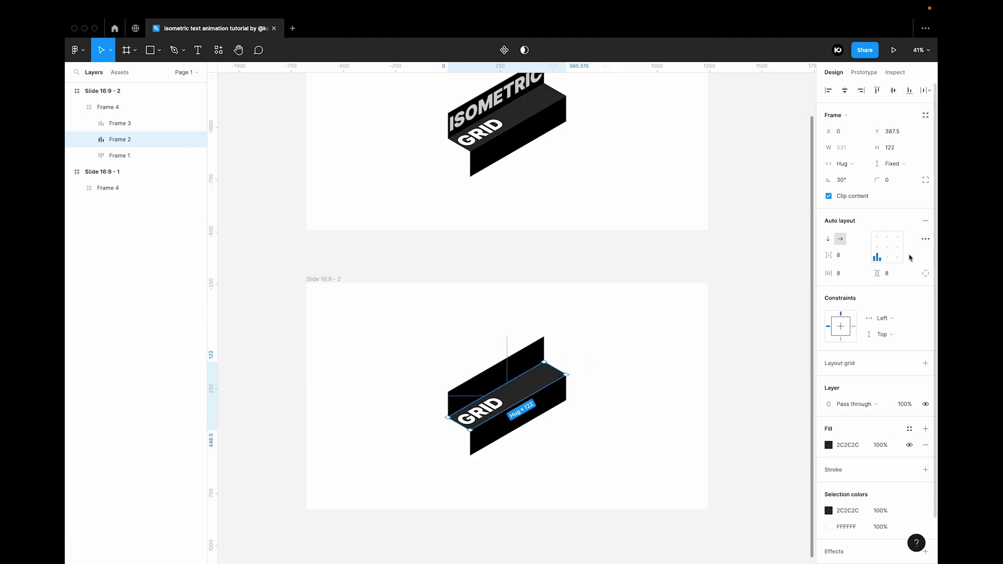
{"action": "left_click", "coordinate": [877, 247]}
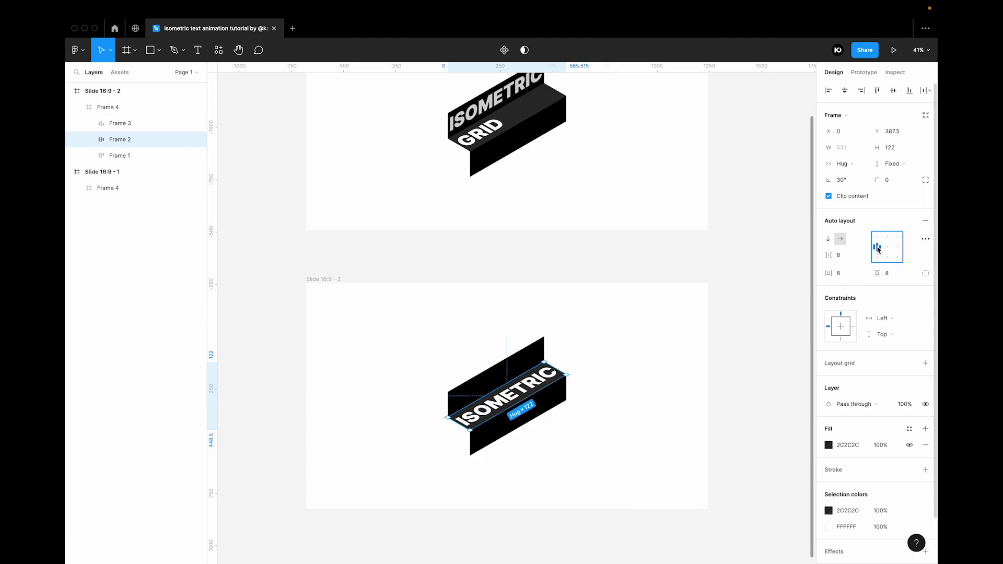
{"action": "left_click", "coordinate": [564, 400]}
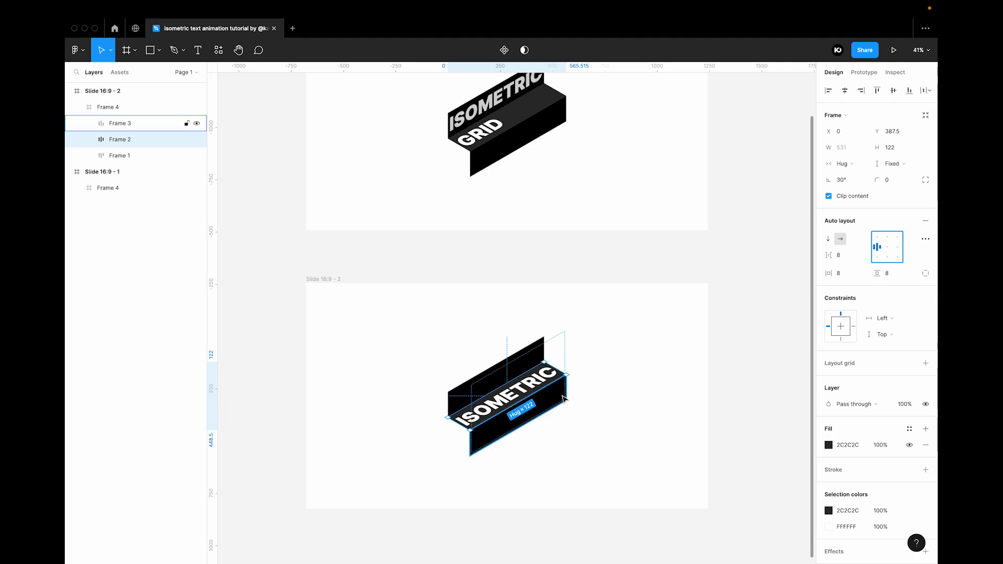
{"action": "left_click", "coordinate": [878, 250]}
{"action": "left_click", "coordinate": [695, 343]}
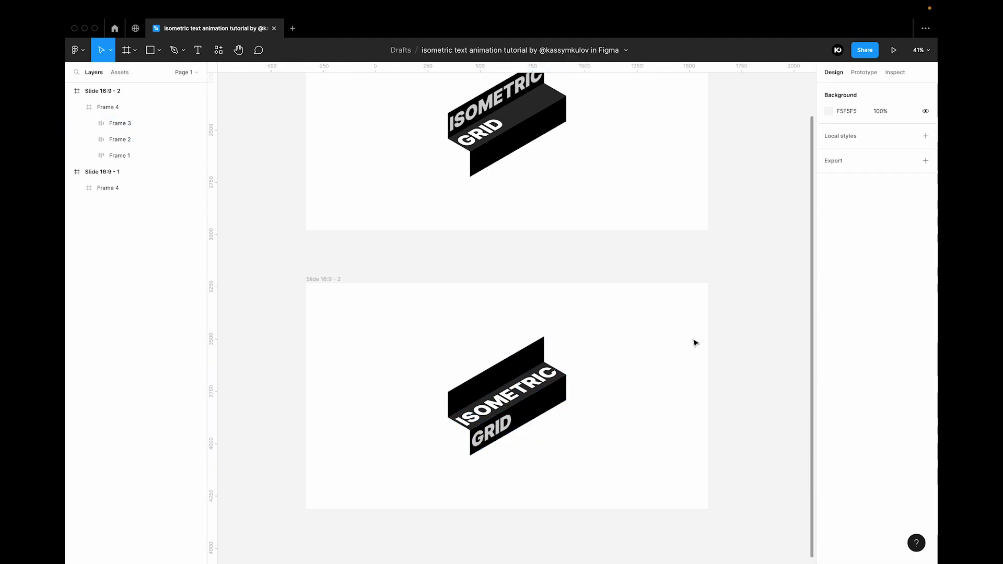
{"action": "scroll", "coordinate": [689, 345], "scroll_direction": "up", "scroll_amount": 2}
{"action": "scroll", "coordinate": [688, 345], "scroll_direction": "down", "scroll_amount": 2}
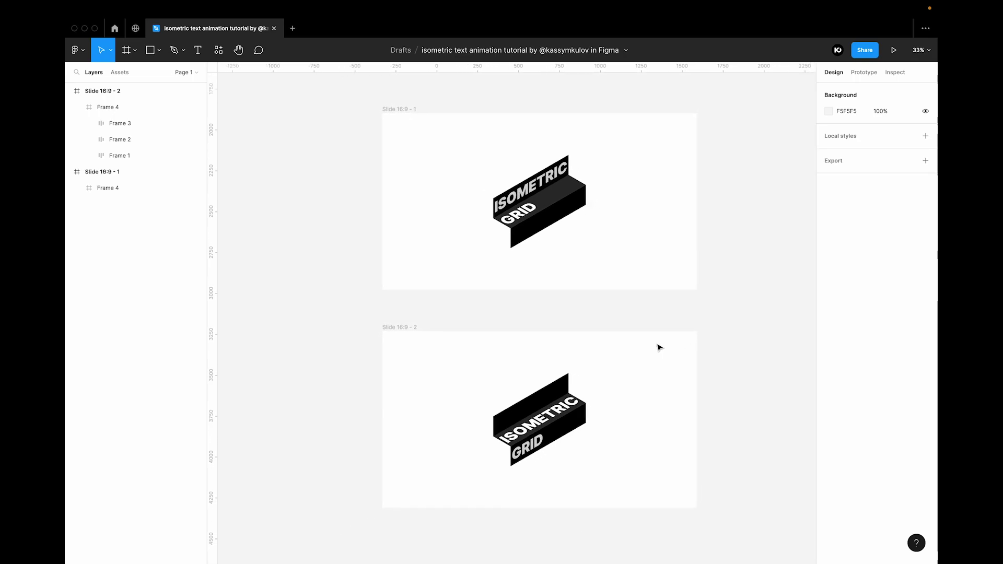
{"action": "scroll", "coordinate": [673, 349], "scroll_direction": "up", "scroll_amount": 1}
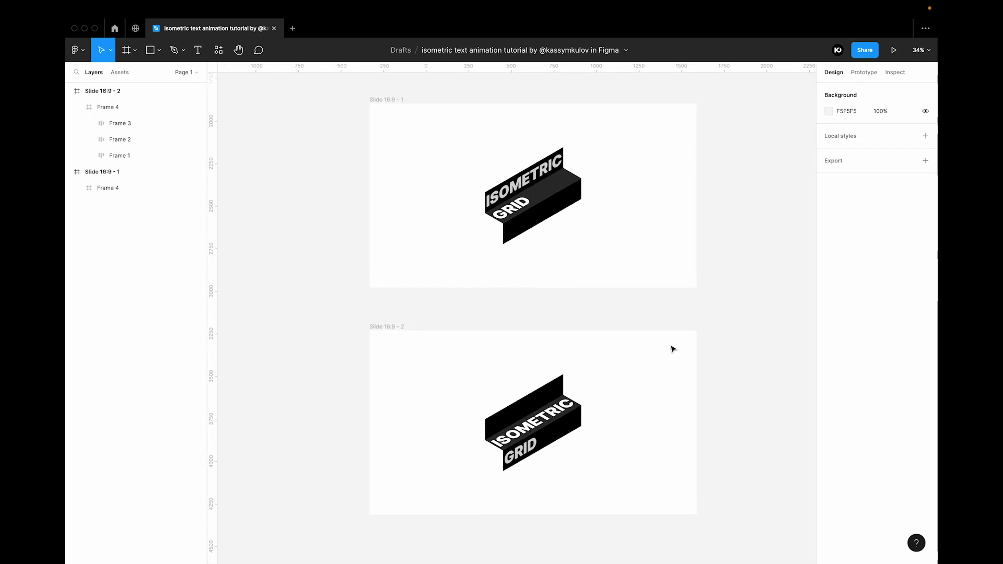